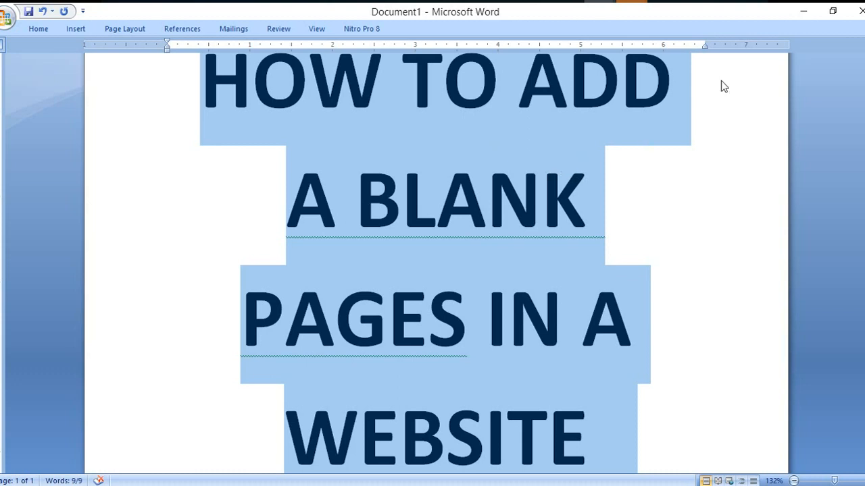
- Switch to Microsoft Office Publisher 2007 by launching it from the installed applications
{"action": "mouse_move", "coordinate": [599, 1]}
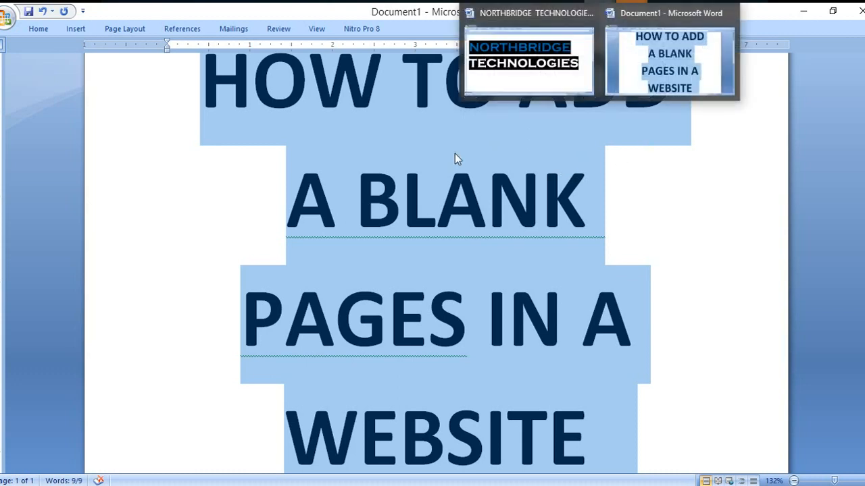
{"action": "left_click", "coordinate": [34, 2]}
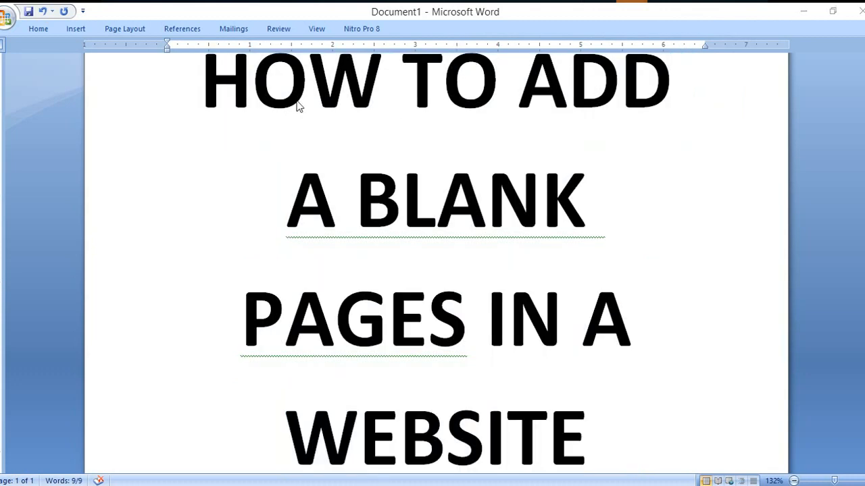
{"action": "left_click", "coordinate": [19, 1]}
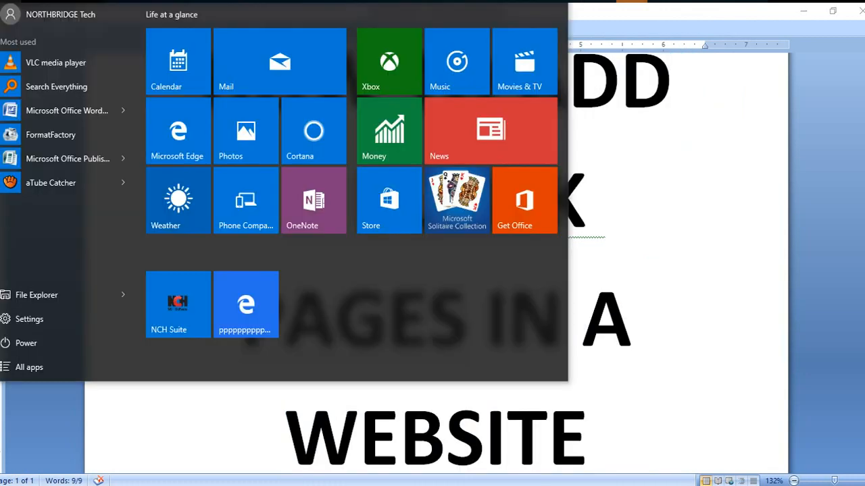
{"action": "left_click", "coordinate": [88, 167]}
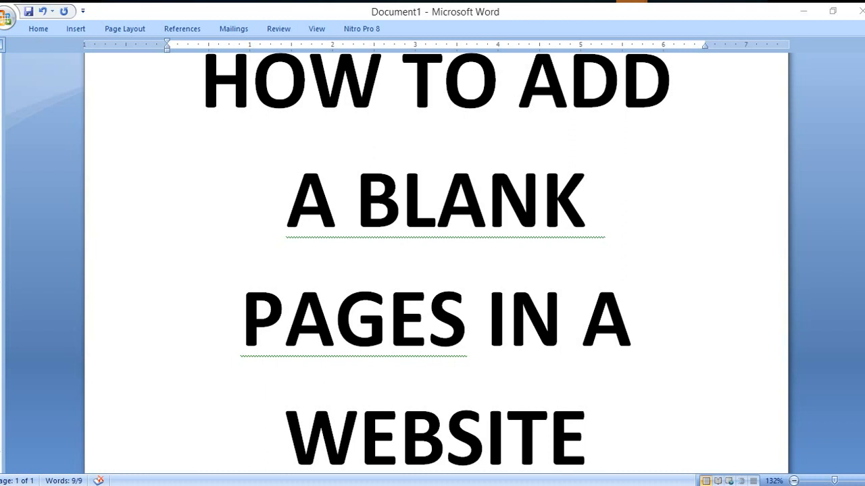
{"action": "key", "text": "super"}
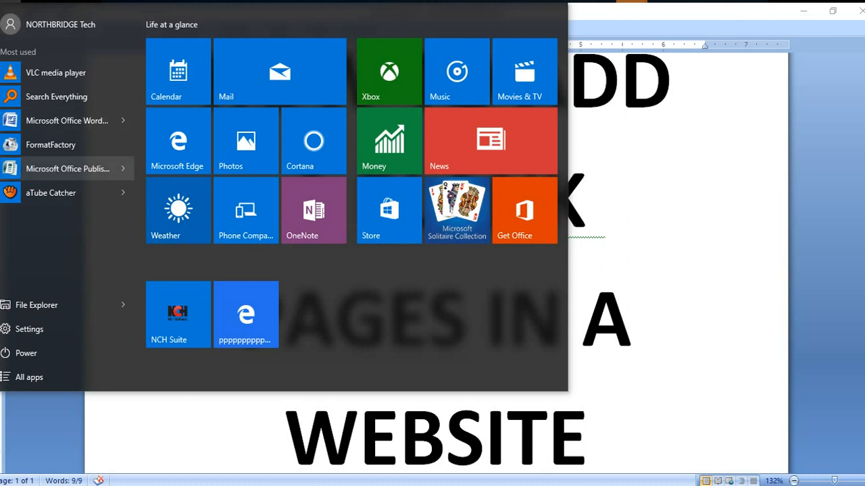
{"action": "left_click", "coordinate": [114, 162]}
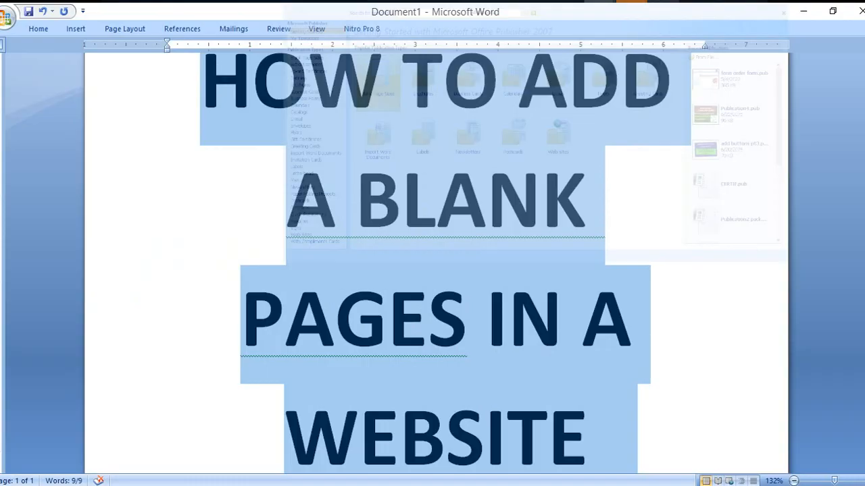
{"action": "left_click", "coordinate": [860, 11]}
{"action": "left_click", "coordinate": [435, 260]}
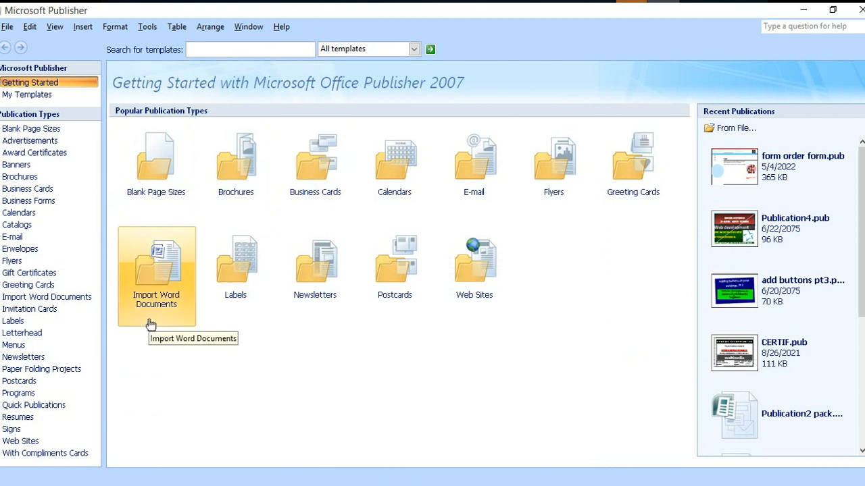
- Create a web site from the Modular template with "Tell customers about my business" as its only site goal
{"action": "left_click", "coordinate": [21, 441]}
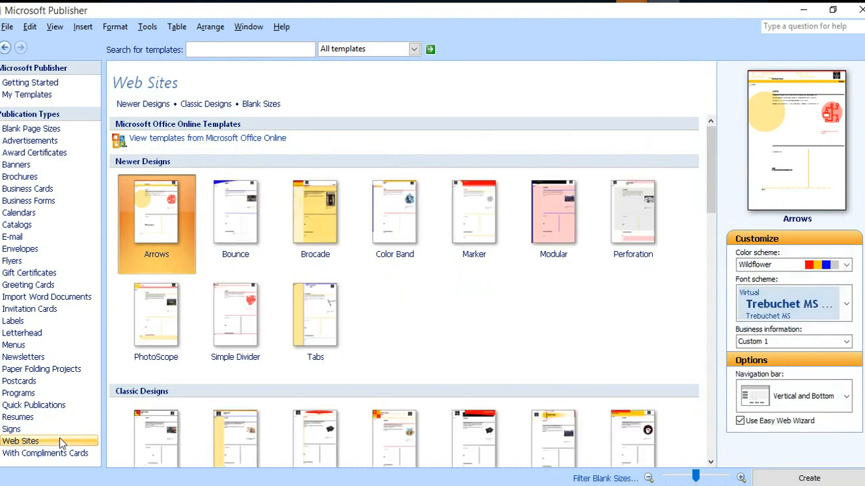
{"action": "left_click", "coordinate": [557, 215]}
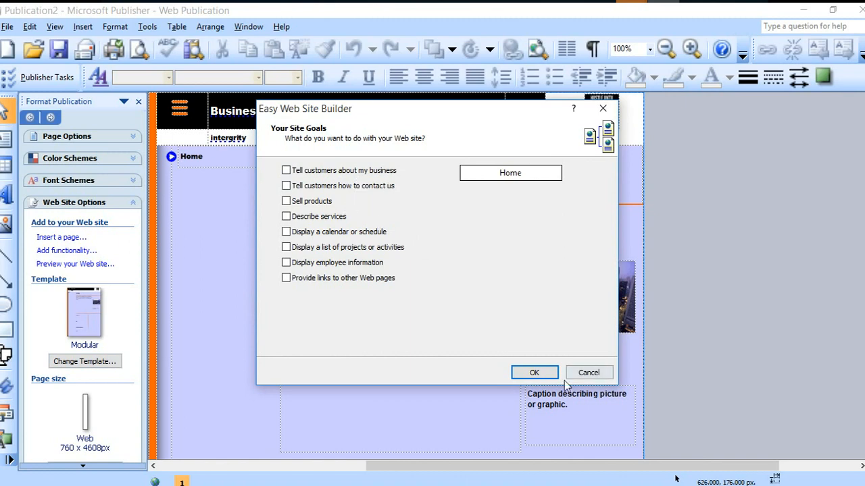
{"action": "left_click", "coordinate": [348, 171]}
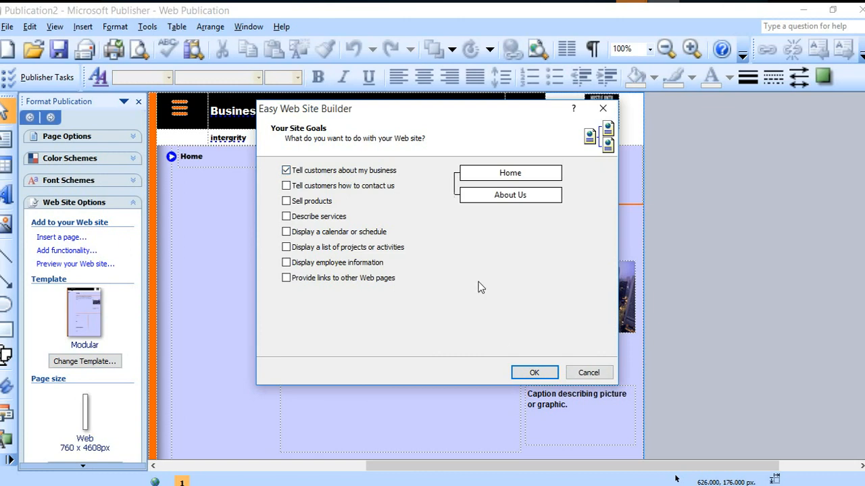
{"action": "left_click", "coordinate": [534, 373]}
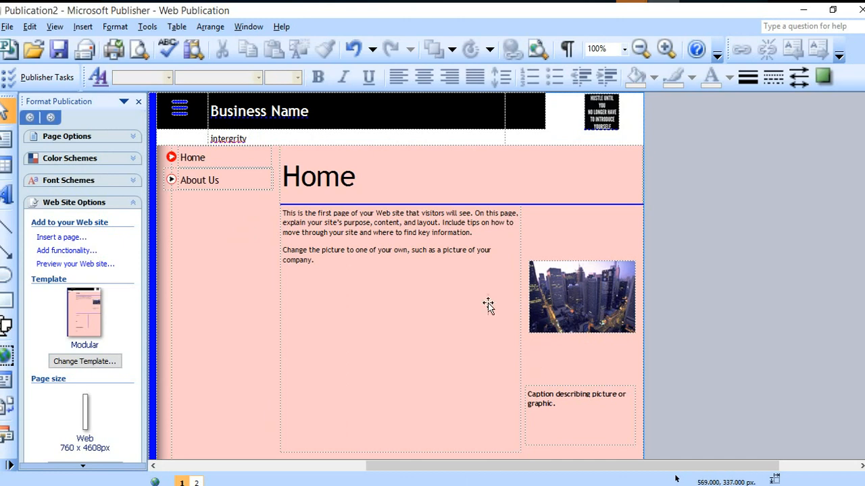
- Replace the business name placeholder in the page header with "NORTHBRIGDE TECHNOLOGIES"
{"action": "left_click", "coordinate": [315, 116]}
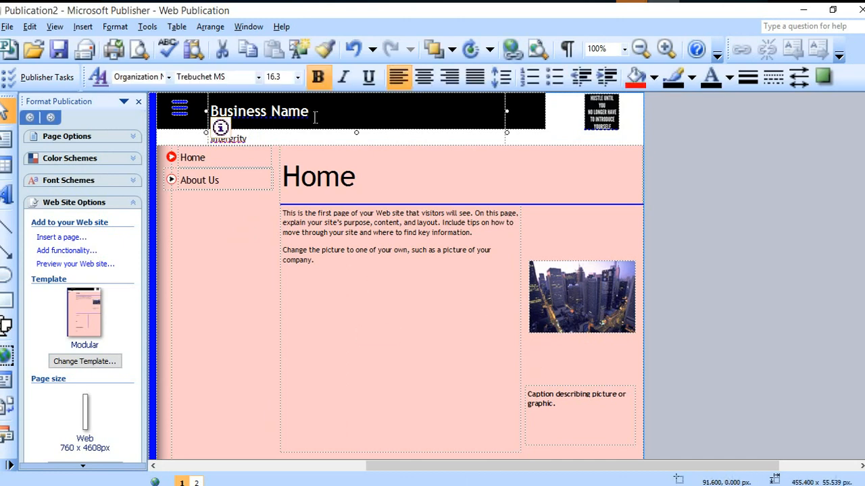
{"action": "left_click_drag", "start_coordinate": [313, 115], "coordinate": [211, 112]}
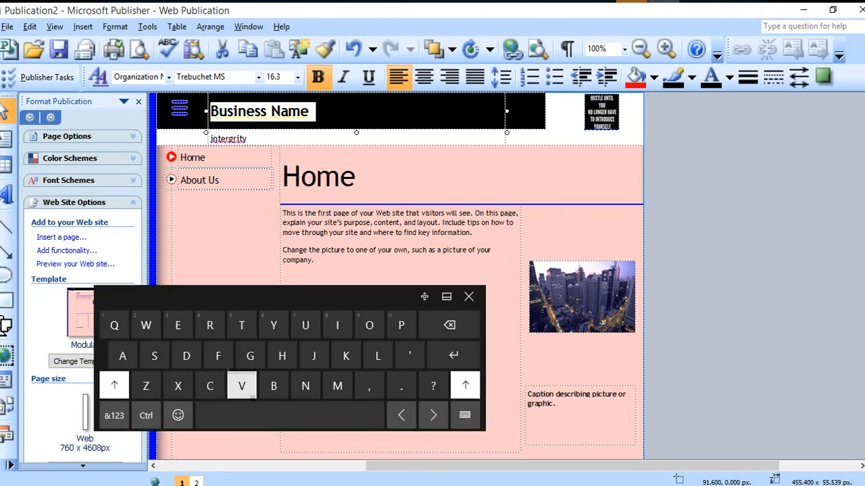
{"action": "type", "text": "N"}
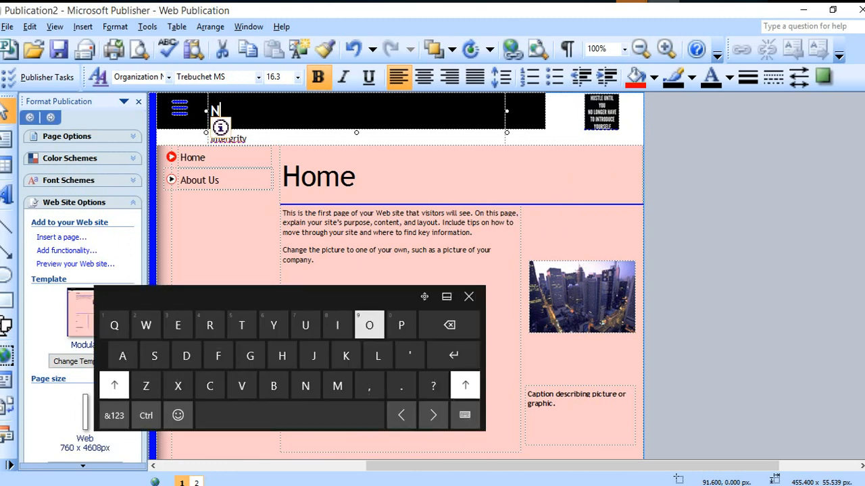
{"action": "type", "text": "ORT"}
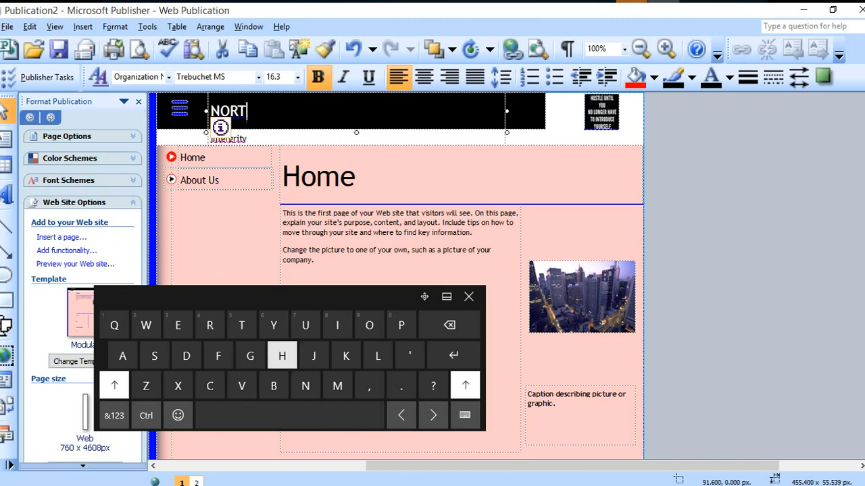
{"action": "type", "text": "HB"}
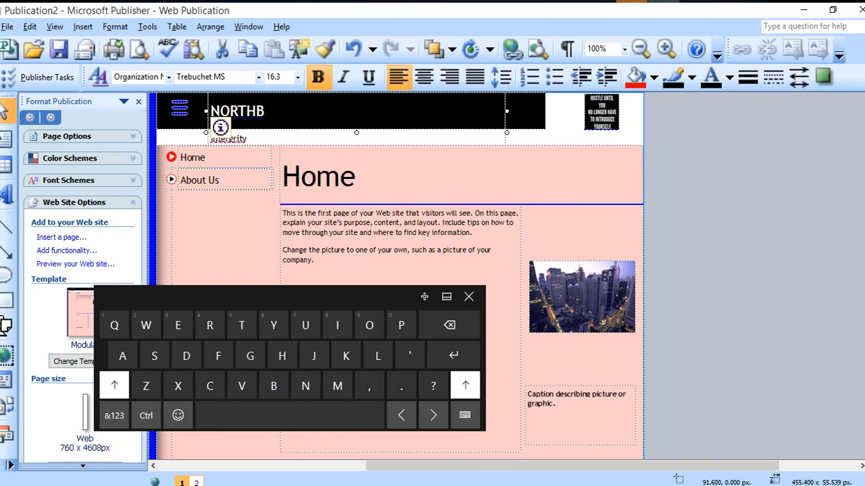
{"action": "type", "text": "RI"}
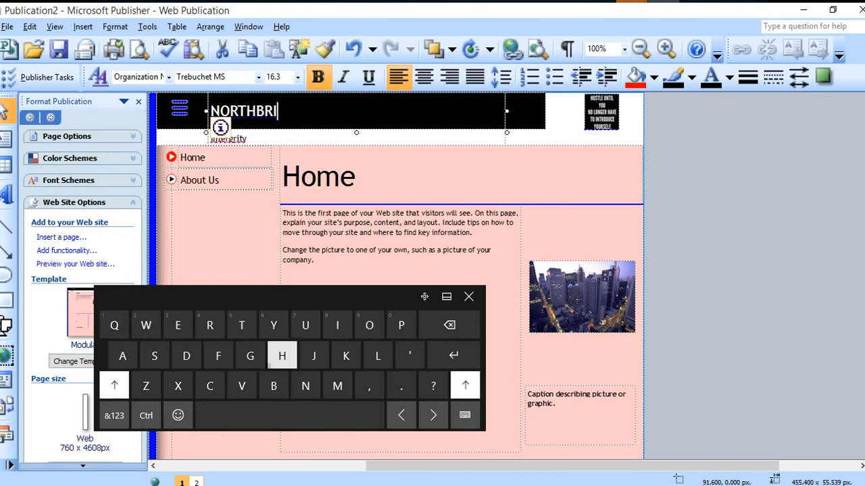
{"action": "type", "text": "GDE TECHNOLOG"}
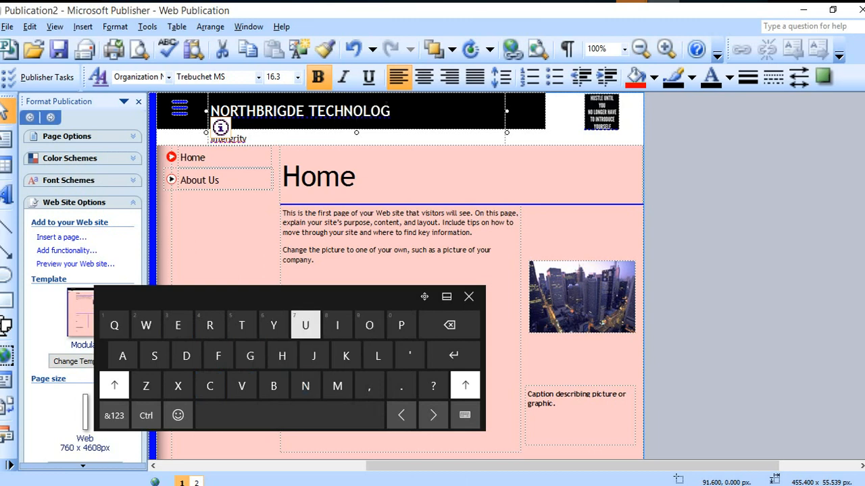
{"action": "type", "text": "IES"}
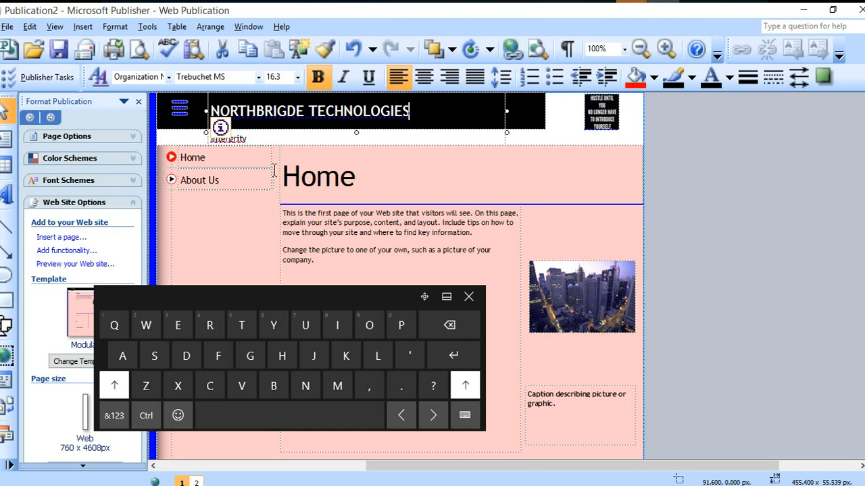
- Replace the tagline beneath the business name with "INTERGRATED ICT PLATFORM"
{"action": "left_click", "coordinate": [250, 138]}
{"action": "type", "text": "INTERGR"}
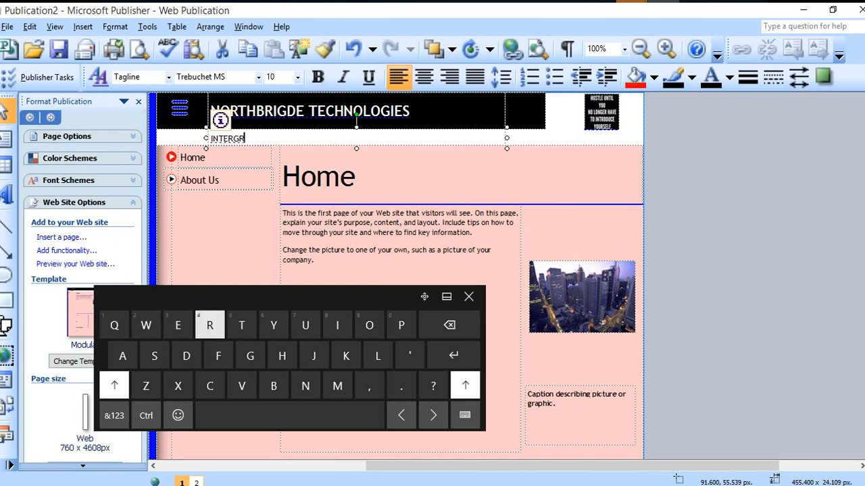
{"action": "type", "text": "ATE"}
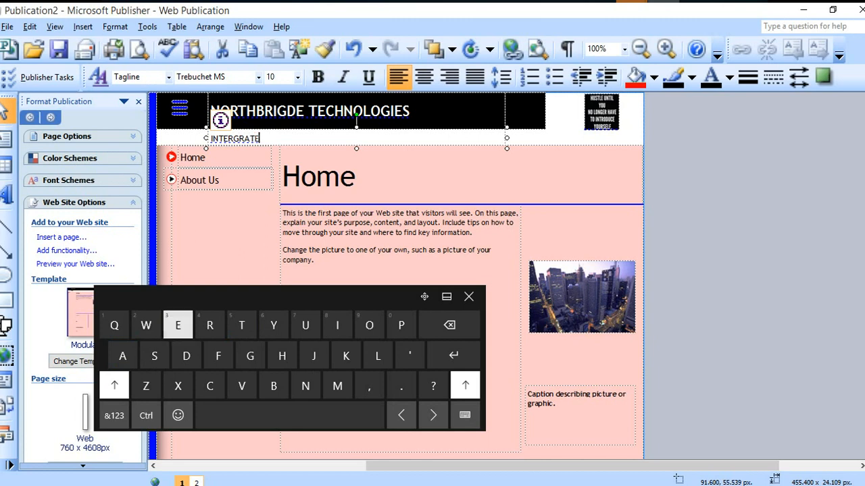
{"action": "type", "text": "D I"}
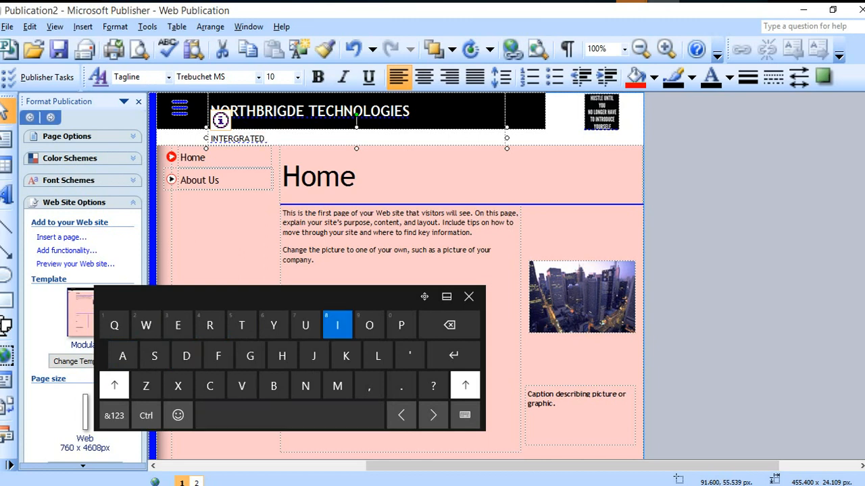
{"action": "type", "text": "CT"}
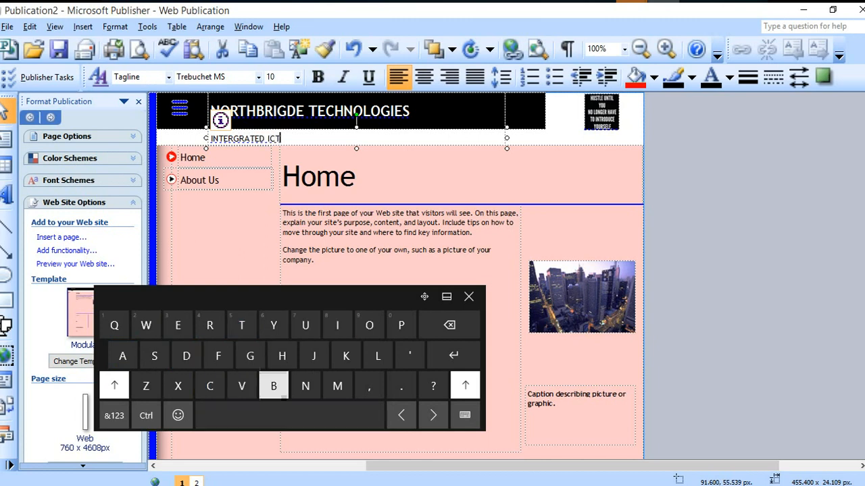
{"action": "type", "text": " P"}
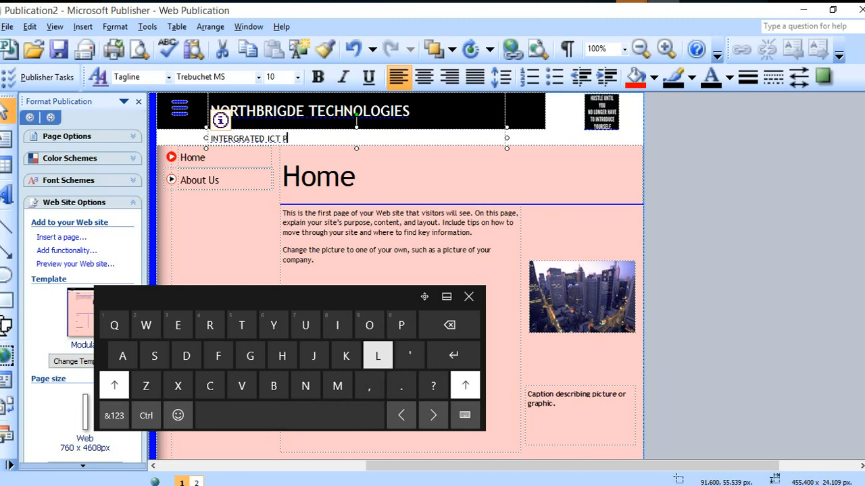
{"action": "type", "text": "LATFORM"}
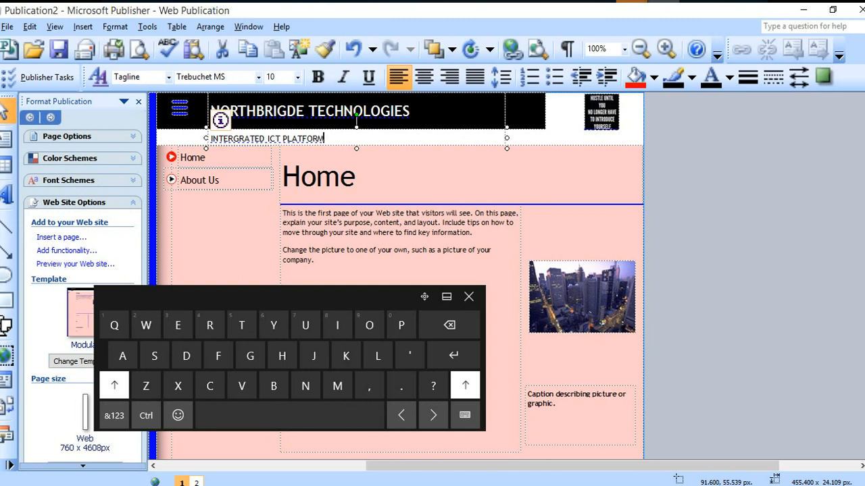
- Fill the tagline text box with the scheme's blue
{"action": "left_click_drag", "start_coordinate": [330, 139], "coordinate": [196, 132]}
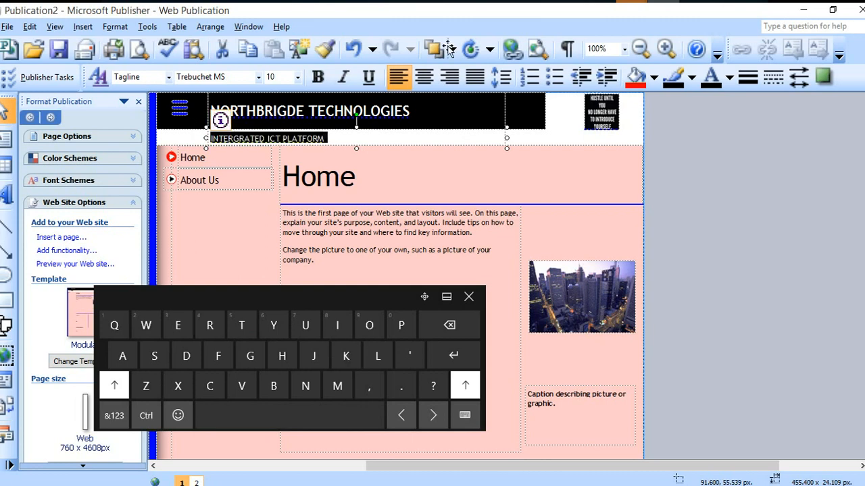
{"action": "left_click", "coordinate": [654, 77]}
{"action": "left_click", "coordinate": [684, 123]}
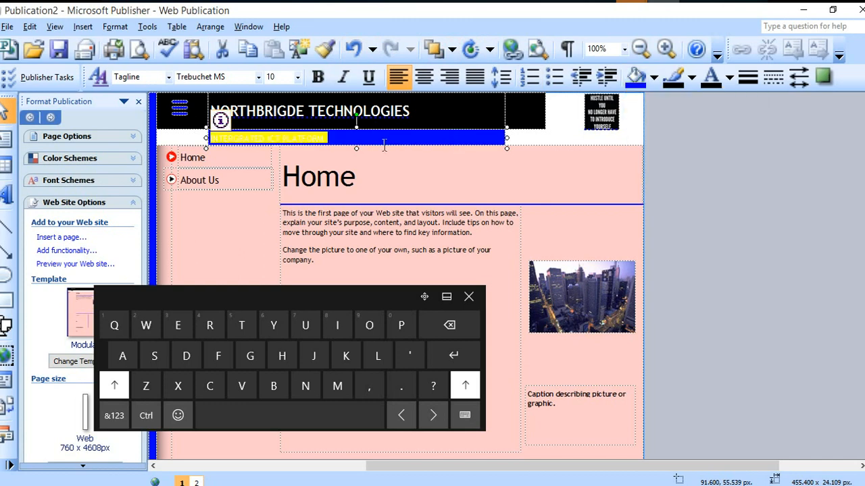
- Change the tagline's font color to the scheme's gold
{"action": "left_click", "coordinate": [348, 139]}
{"action": "left_click_drag", "start_coordinate": [349, 139], "coordinate": [211, 131]}
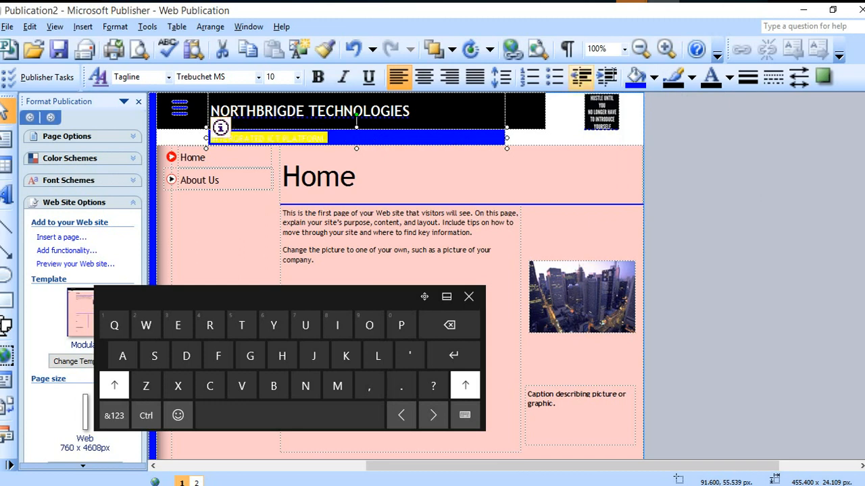
{"action": "left_click", "coordinate": [654, 77]}
{"action": "left_click", "coordinate": [728, 80]}
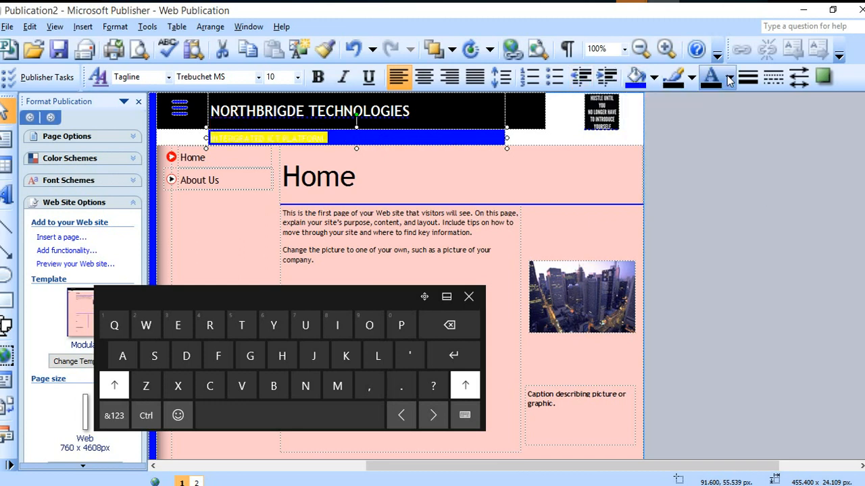
{"action": "left_click", "coordinate": [728, 79]}
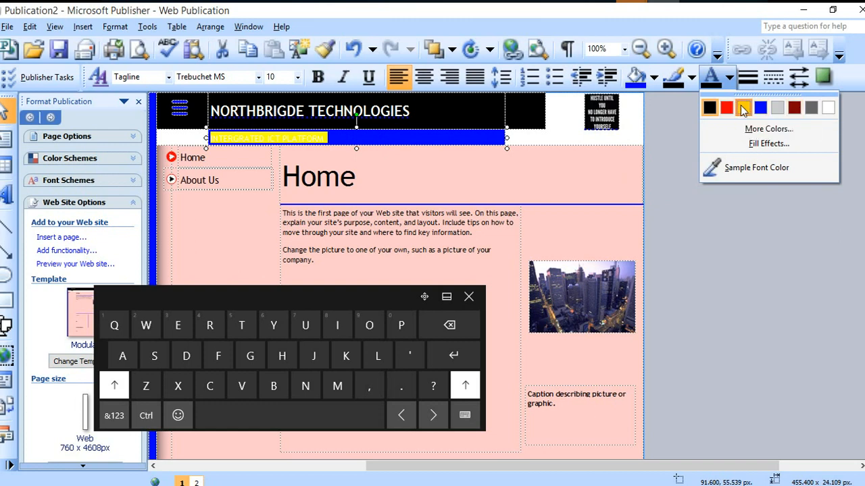
{"action": "left_click", "coordinate": [744, 108]}
- Make the tagline text bold and center it in its box
{"action": "left_click", "coordinate": [340, 137]}
{"action": "left_click_drag", "start_coordinate": [340, 137], "coordinate": [210, 138]}
{"action": "left_click", "coordinate": [317, 76]}
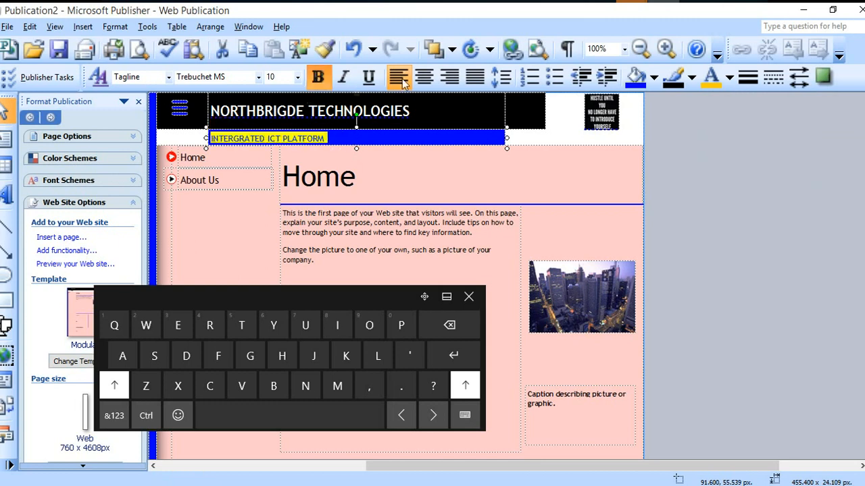
{"action": "left_click", "coordinate": [424, 77]}
- Center the business name in the header and set its font to Times New Roman
{"action": "left_click", "coordinate": [418, 112]}
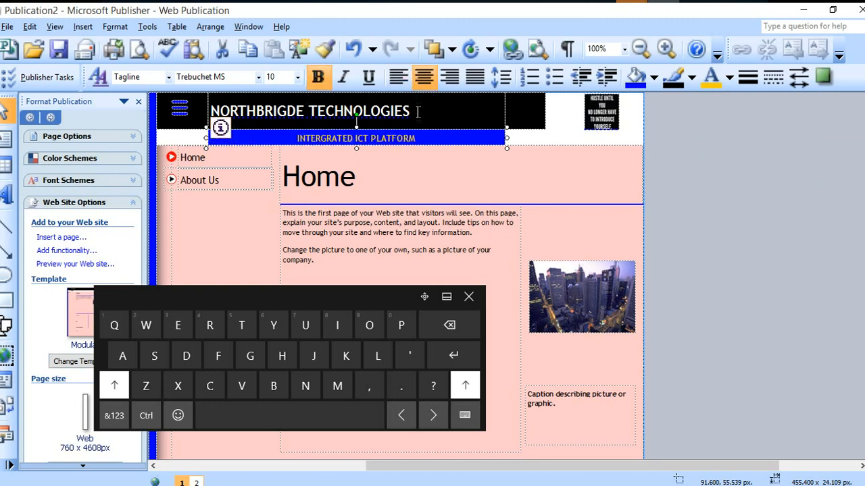
{"action": "left_click_drag", "start_coordinate": [418, 112], "coordinate": [209, 112]}
{"action": "left_click", "coordinate": [433, 82]}
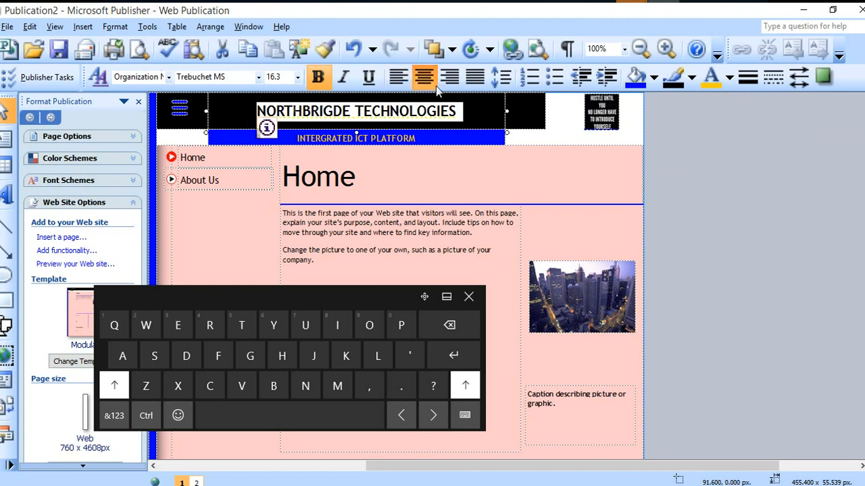
{"action": "left_click", "coordinate": [258, 77]}
{"action": "left_click", "coordinate": [242, 174]}
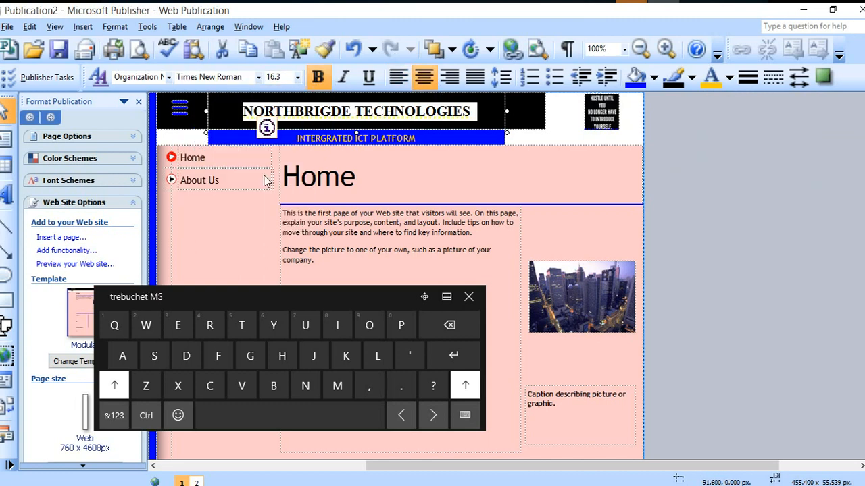
- Set the font size of the business name in the header to 18
{"action": "left_click", "coordinate": [297, 78]}
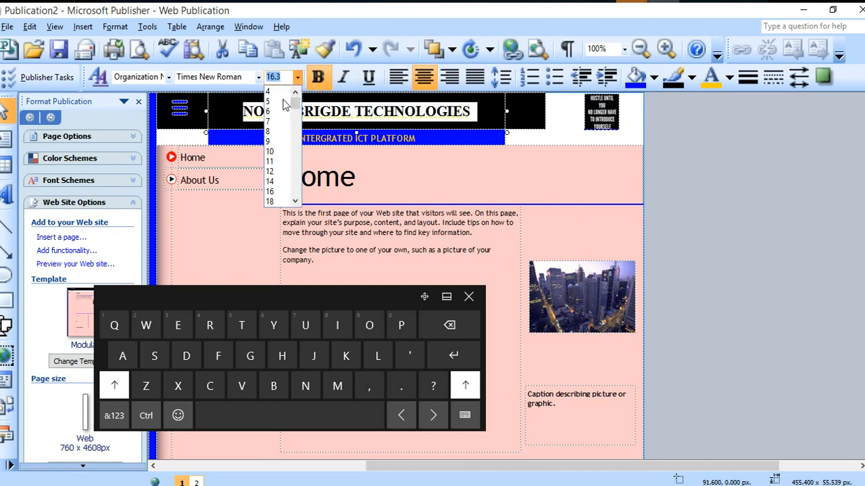
{"action": "left_click", "coordinate": [270, 202]}
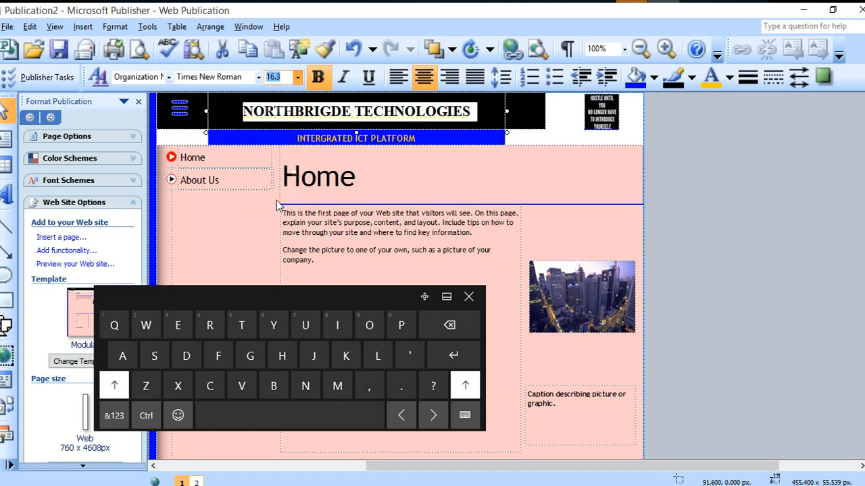
{"action": "left_click", "coordinate": [613, 198]}
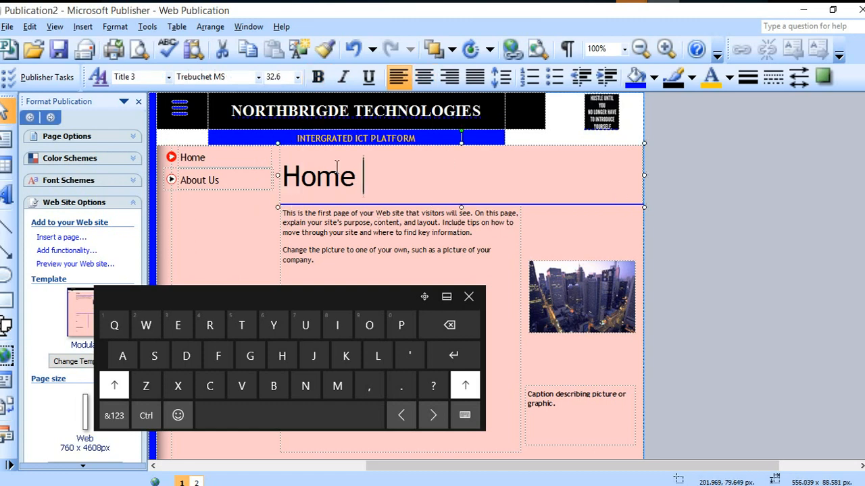
- Set the font size of the About Us and Home navigation links to 14
{"action": "left_click", "coordinate": [226, 180]}
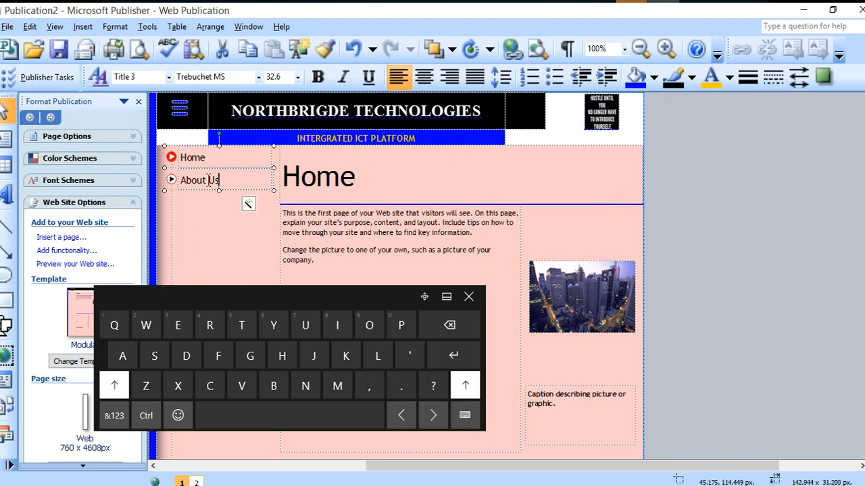
{"action": "triple_click", "coordinate": [209, 180]}
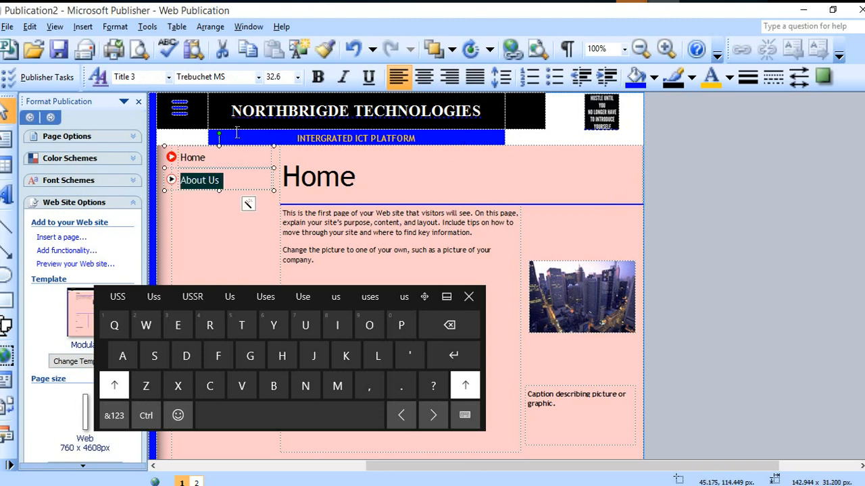
{"action": "left_click", "coordinate": [297, 77]}
{"action": "left_click", "coordinate": [272, 187]}
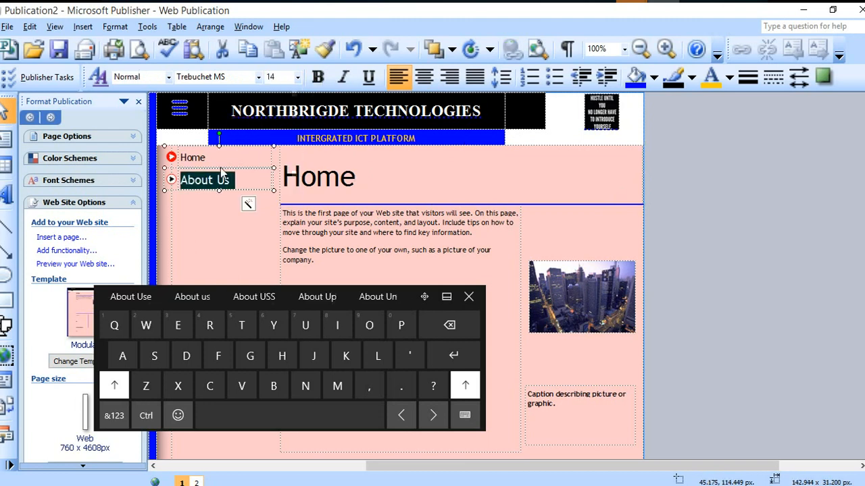
{"action": "triple_click", "coordinate": [215, 158]}
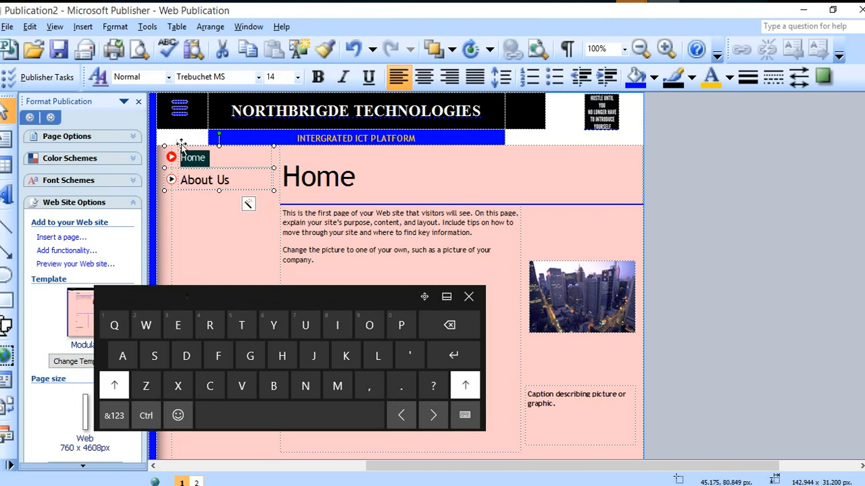
{"action": "left_click", "coordinate": [297, 76]}
{"action": "left_click", "coordinate": [270, 181]}
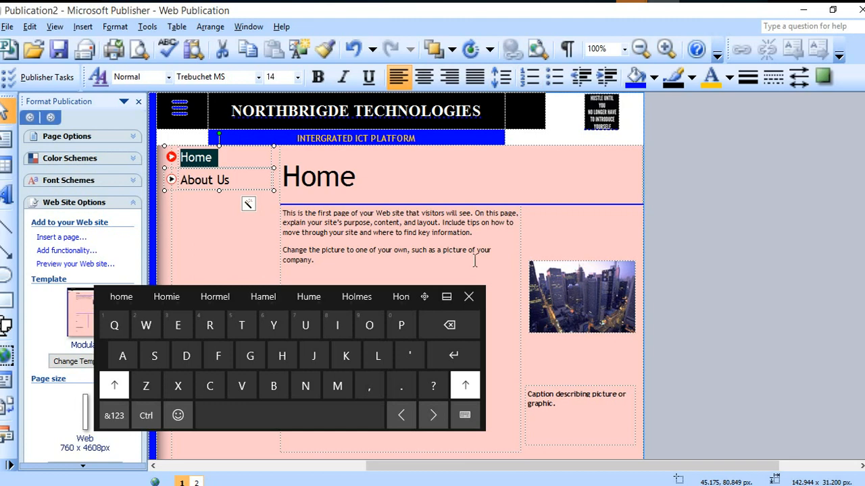
- Enlarge the city picture to about 388 x 199 px and move it to about 24, 268 px, below the navigation links
{"action": "left_click", "coordinate": [508, 284]}
{"action": "left_click", "coordinate": [469, 297]}
{"action": "left_click", "coordinate": [547, 287]}
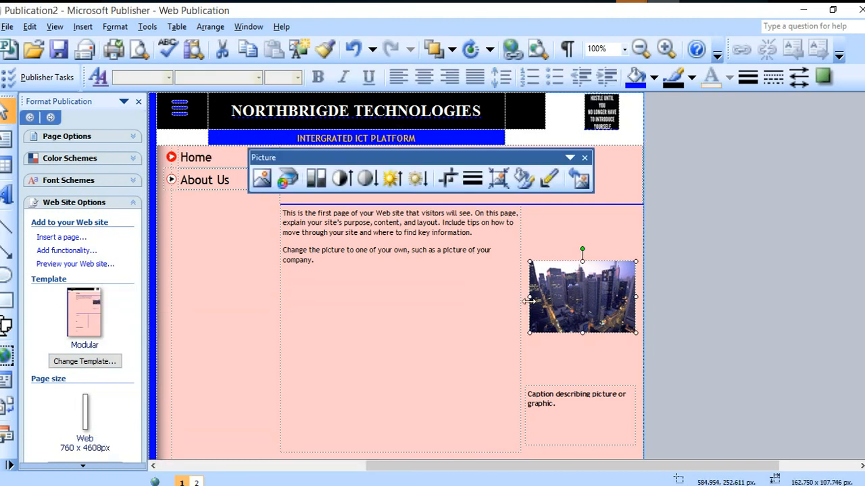
{"action": "left_click_drag", "start_coordinate": [530, 296], "coordinate": [384, 297]}
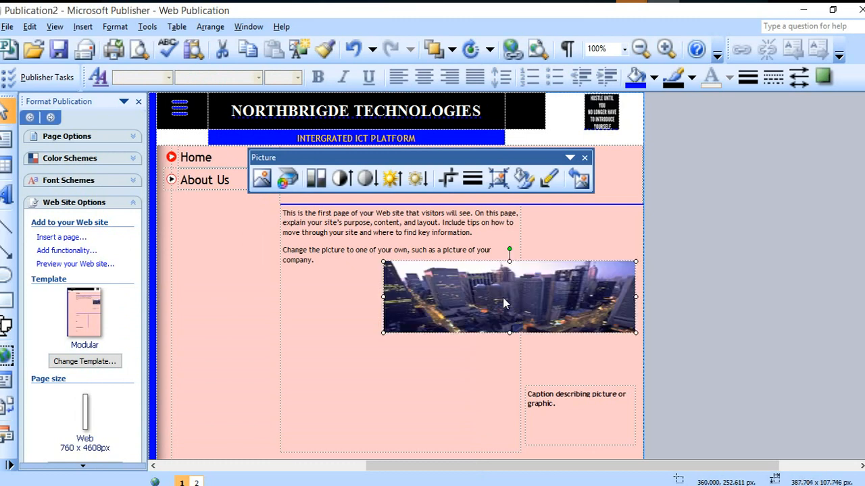
{"action": "left_click_drag", "start_coordinate": [509, 334], "coordinate": [508, 394]}
{"action": "left_click_drag", "start_coordinate": [340, 331], "coordinate": [288, 307]}
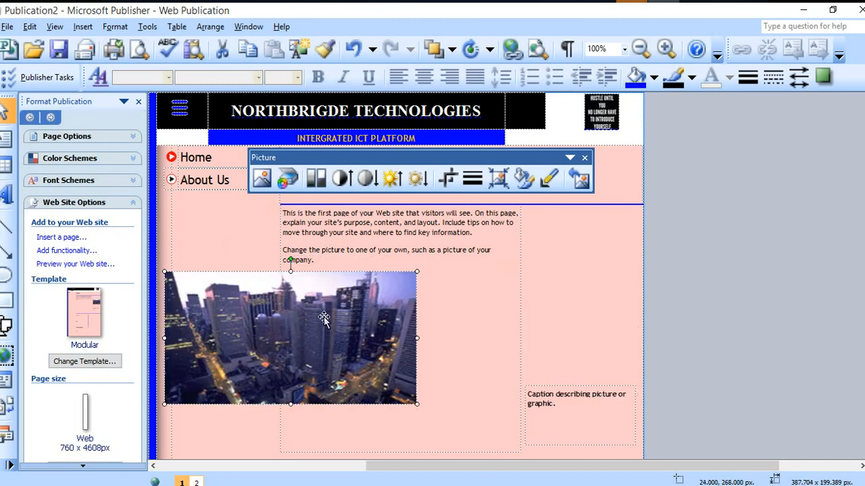
- Enlarge the picture's caption text box to about 320 x 268 px, filling the space beside the city picture
{"action": "left_click", "coordinate": [460, 304]}
{"action": "left_click", "coordinate": [558, 397]}
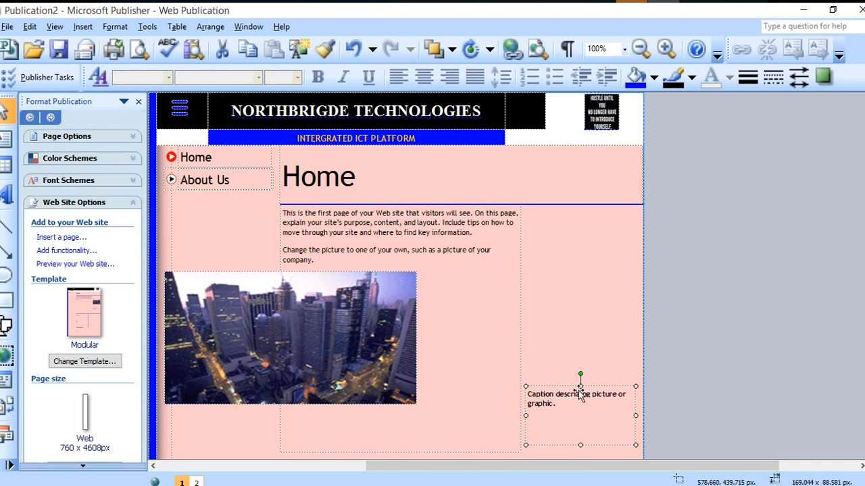
{"action": "left_click_drag", "start_coordinate": [572, 323], "coordinate": [538, 263]}
{"action": "left_click_drag", "start_coordinate": [525, 356], "coordinate": [427, 339]}
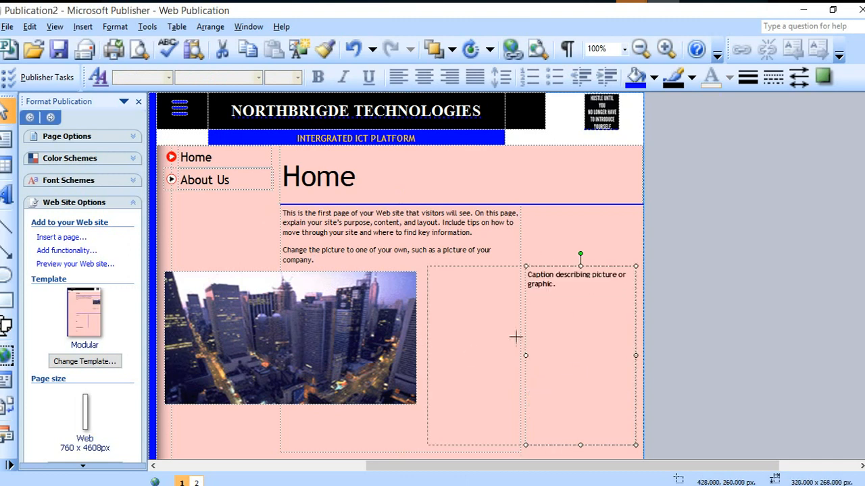
- Cut the introductory text from the Home body text box and paste it over the caption placeholder beside the picture
{"action": "left_click", "coordinate": [500, 251]}
{"action": "key", "text": "ctrl+a"}
{"action": "right_click", "coordinate": [343, 233]}
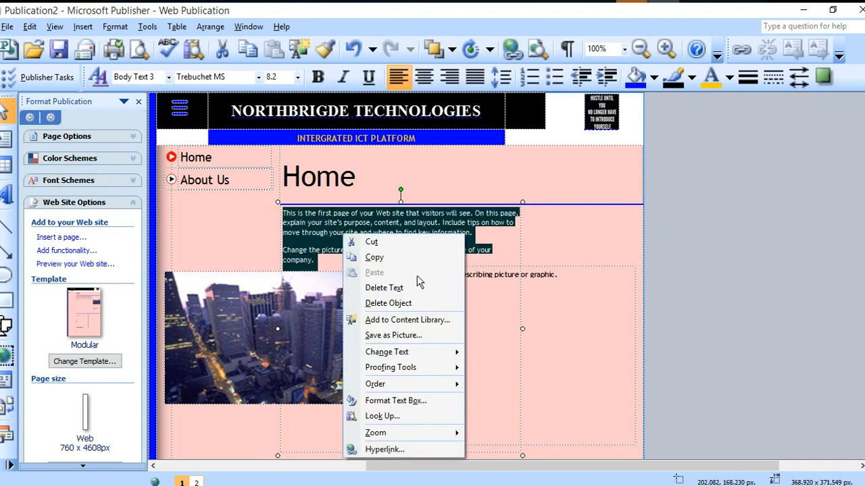
{"action": "left_click", "coordinate": [369, 242]}
{"action": "left_click", "coordinate": [481, 291]}
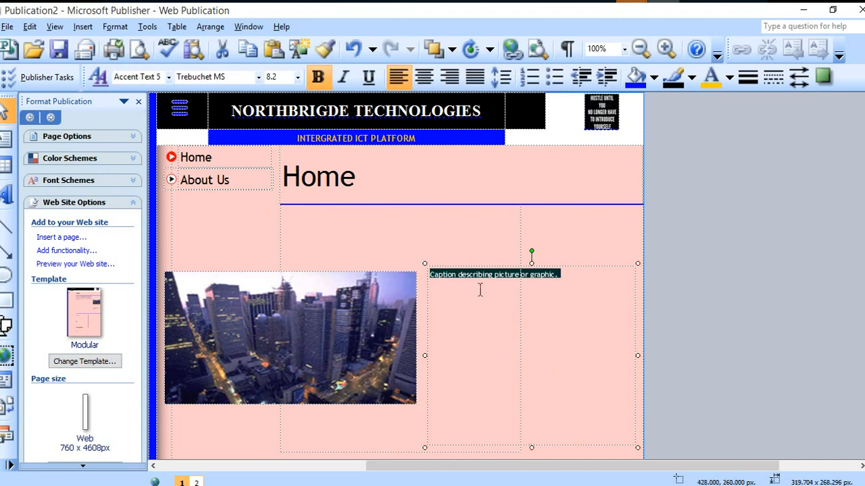
{"action": "right_click", "coordinate": [480, 290]}
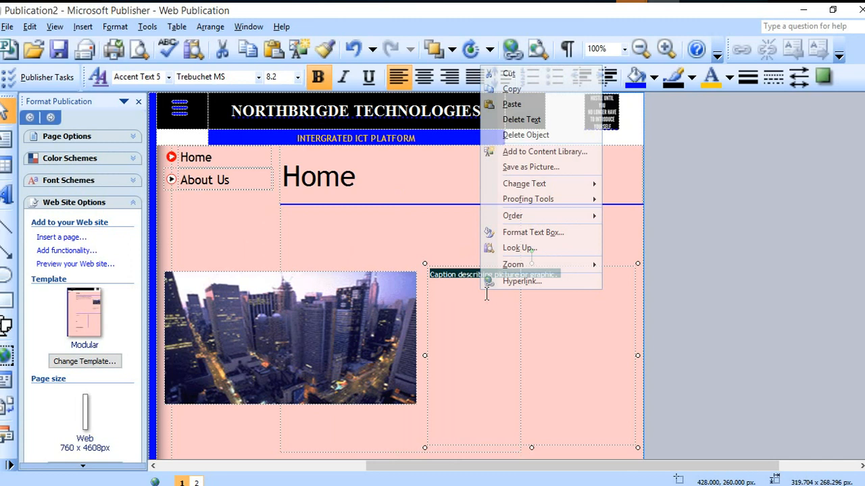
{"action": "left_click", "coordinate": [513, 105]}
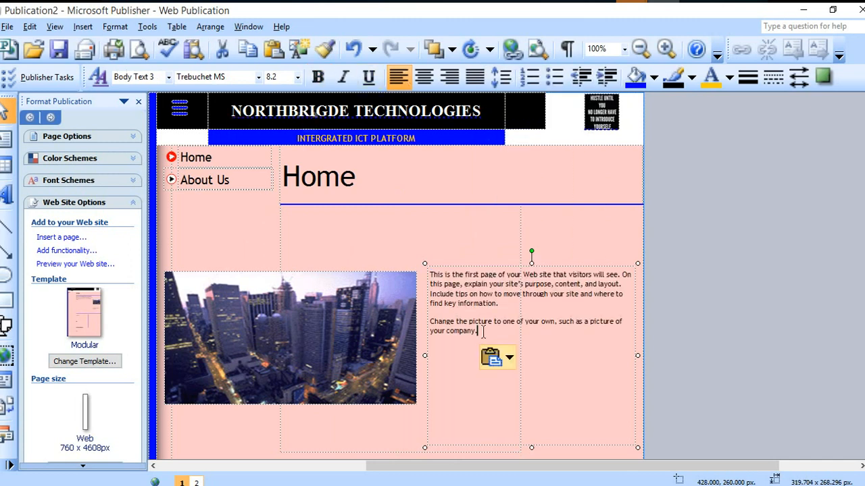
- Set the font size of all the introductory text beside the picture to 16
{"action": "key", "text": "ctrl+a"}
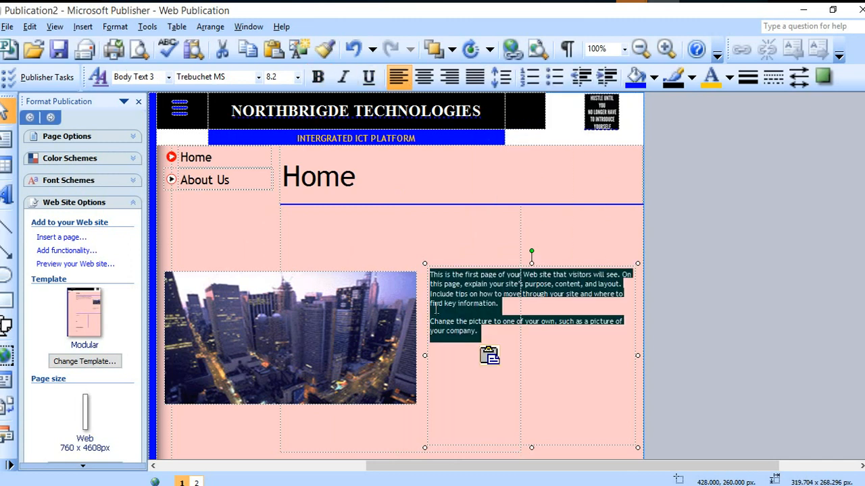
{"action": "left_click", "coordinate": [297, 77]}
{"action": "left_click", "coordinate": [278, 194]}
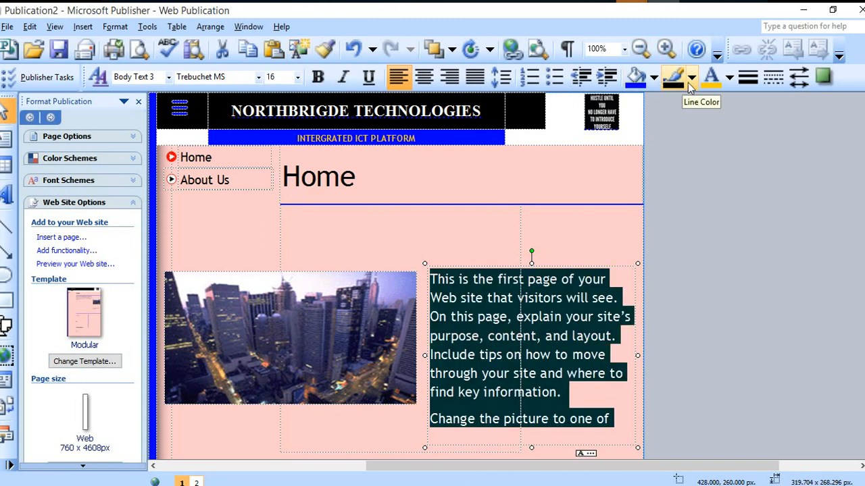
- Fill the introductory text box with dark green from the standard colors and set its font color to white
{"action": "left_click", "coordinate": [654, 78]}
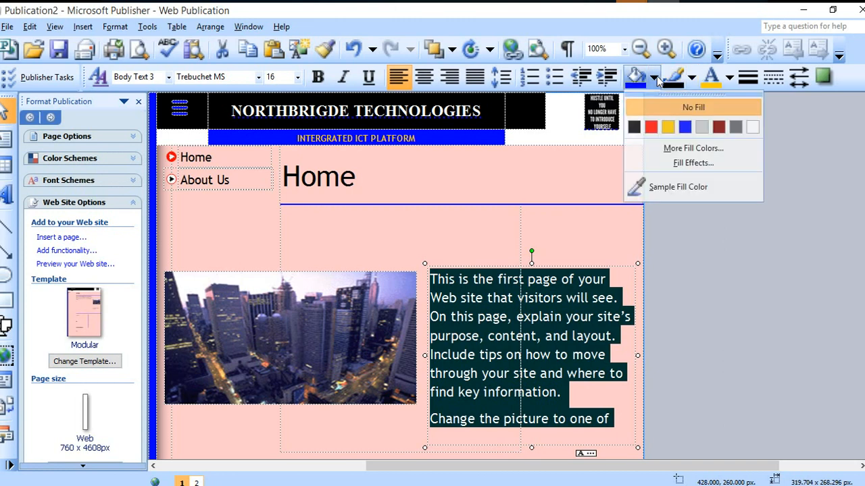
{"action": "left_click", "coordinate": [682, 147]}
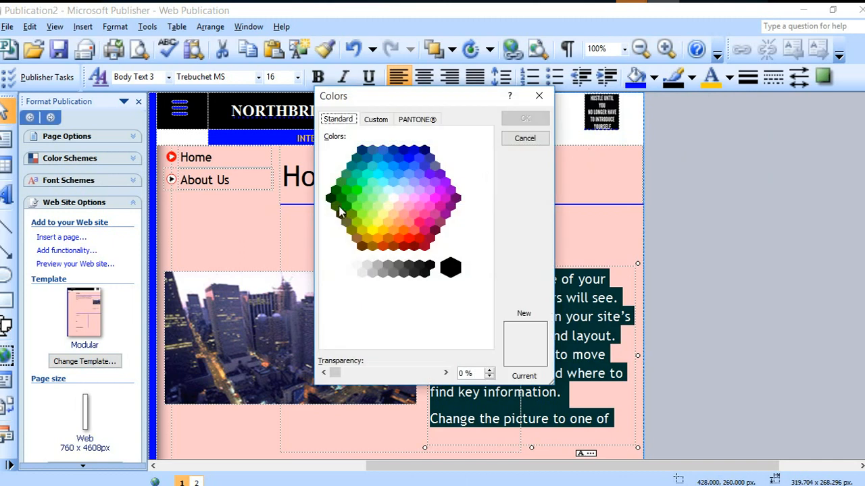
{"action": "left_click", "coordinate": [335, 206]}
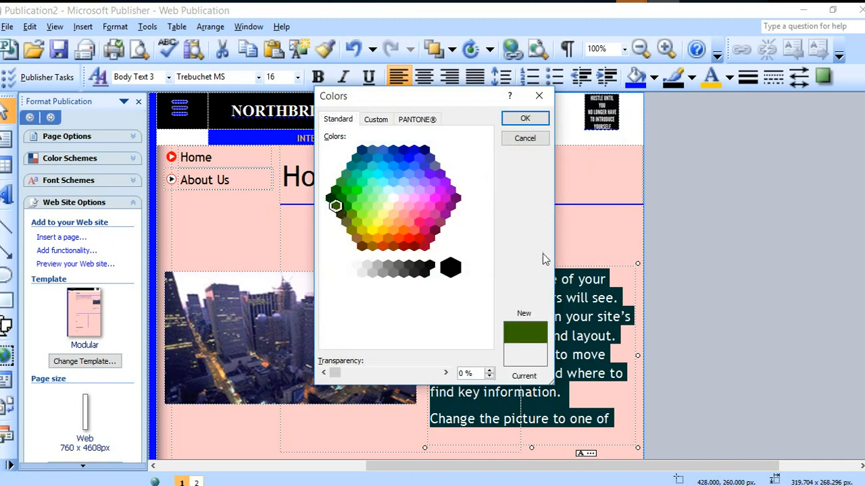
{"action": "left_click", "coordinate": [337, 190]}
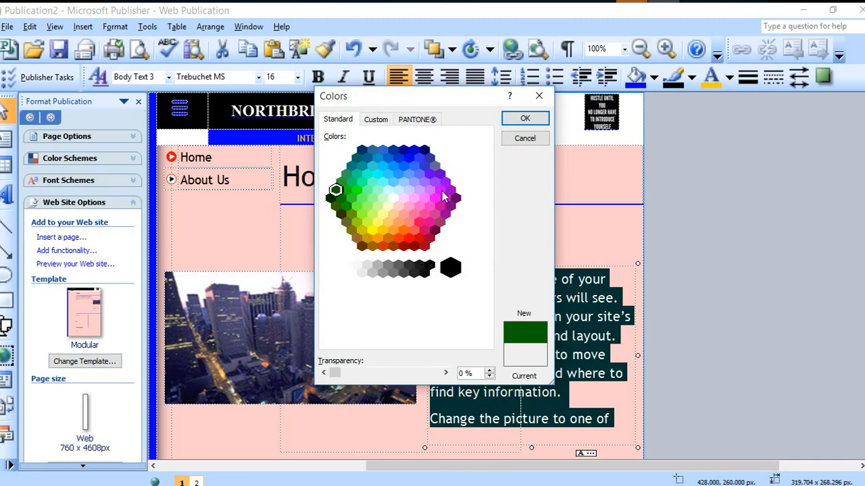
{"action": "left_click", "coordinate": [522, 120]}
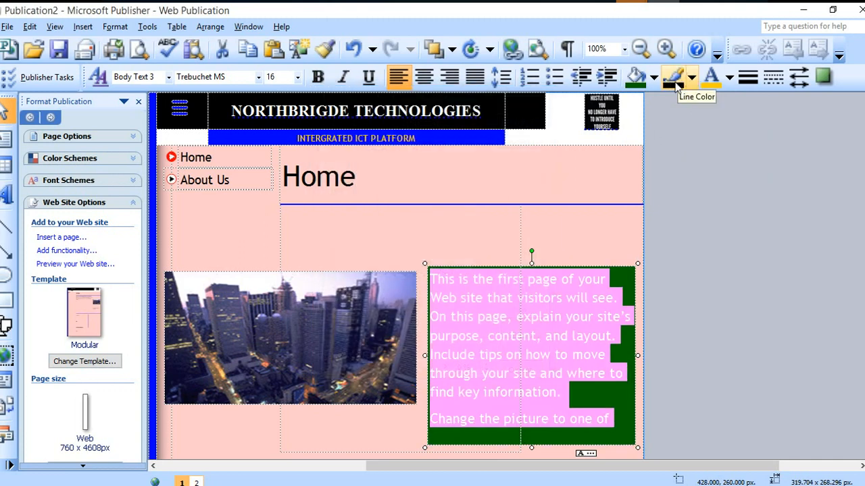
{"action": "left_click", "coordinate": [729, 79]}
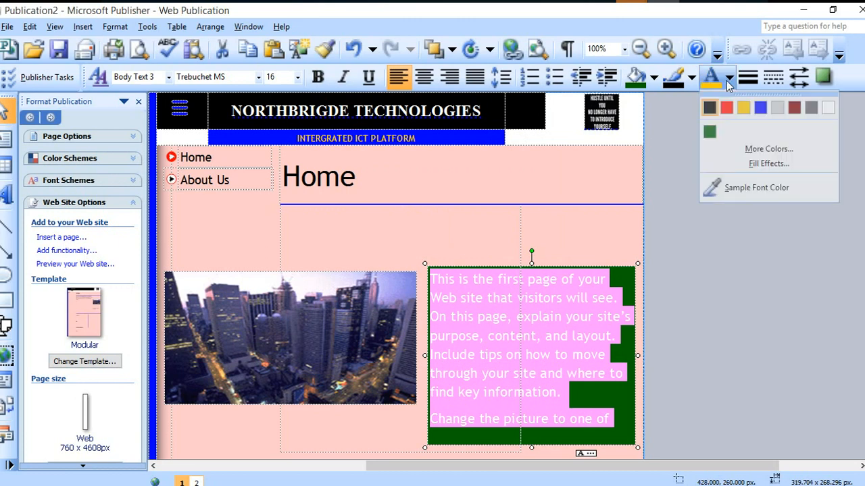
{"action": "left_click", "coordinate": [827, 109]}
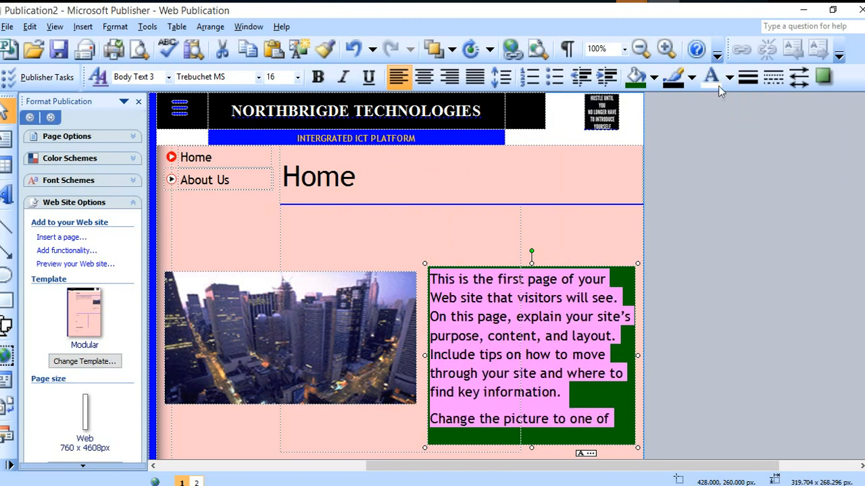
- Apply a one-color vertical gradient fill to the introductory text box, using the upper-right variant
{"action": "left_click", "coordinate": [654, 78]}
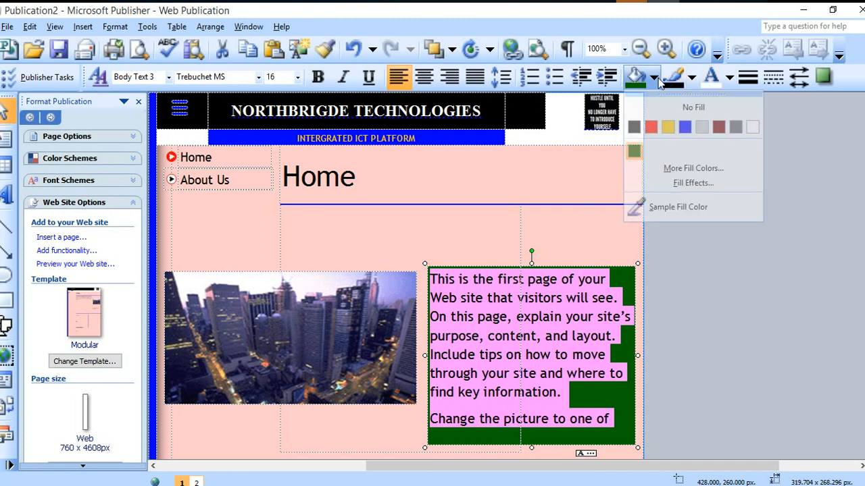
{"action": "left_click", "coordinate": [691, 183]}
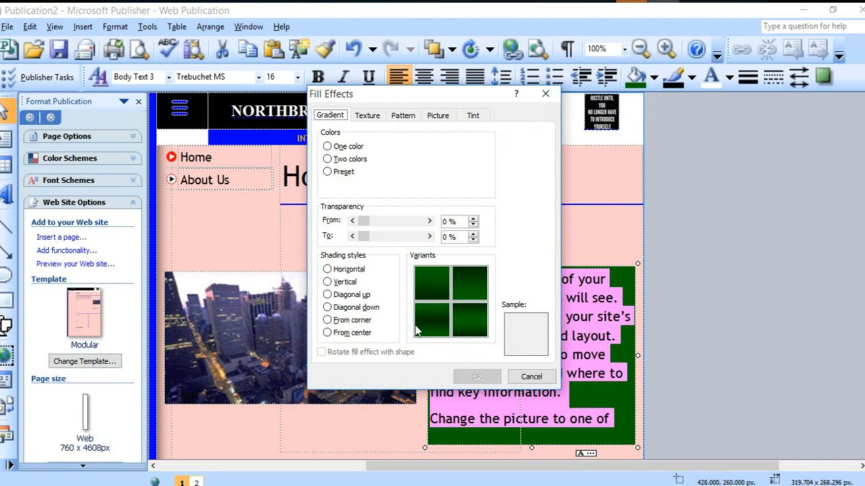
{"action": "left_click", "coordinate": [343, 282]}
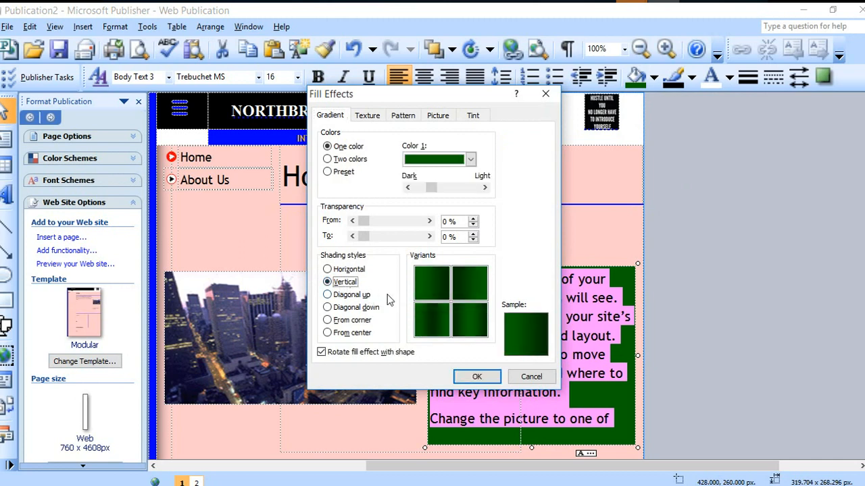
{"action": "left_click", "coordinate": [460, 284]}
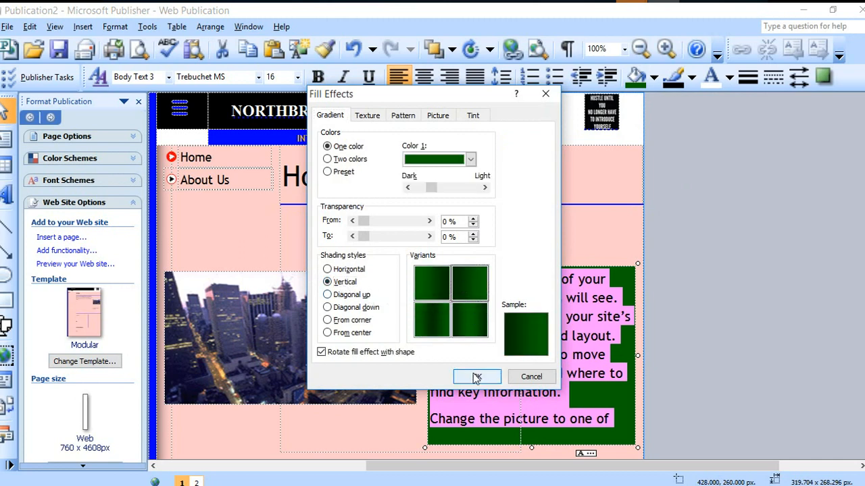
{"action": "left_click", "coordinate": [477, 377]}
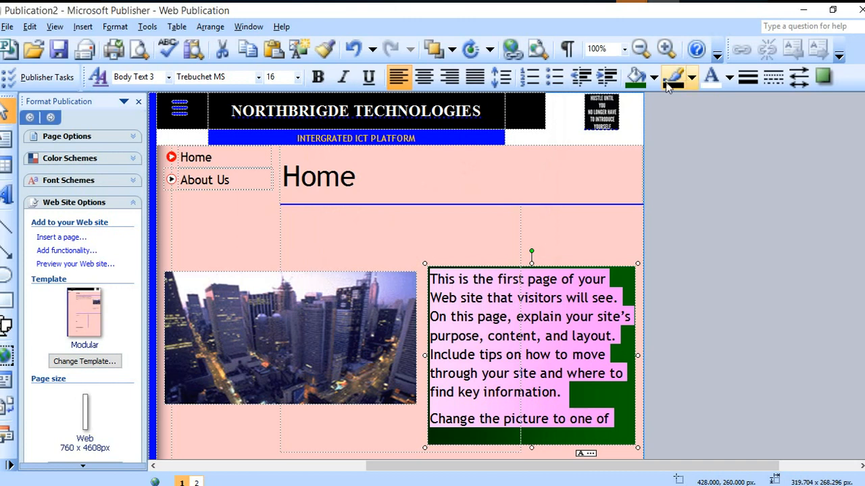
- Change the introductory text box fill to a solid dark olive green from the standard colors
{"action": "left_click", "coordinate": [654, 77]}
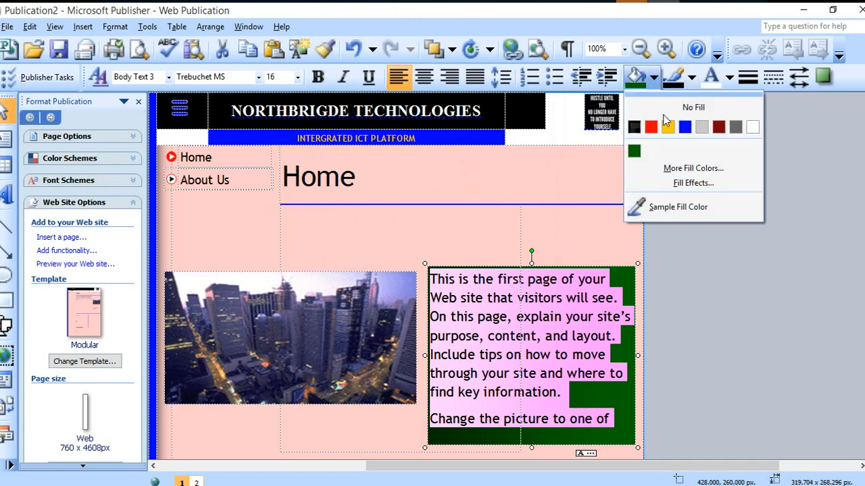
{"action": "left_click", "coordinate": [681, 169]}
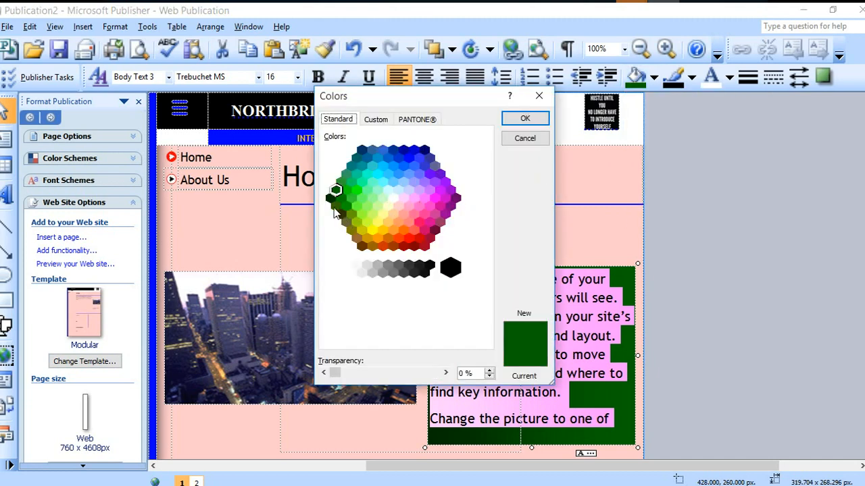
{"action": "left_click", "coordinate": [336, 206]}
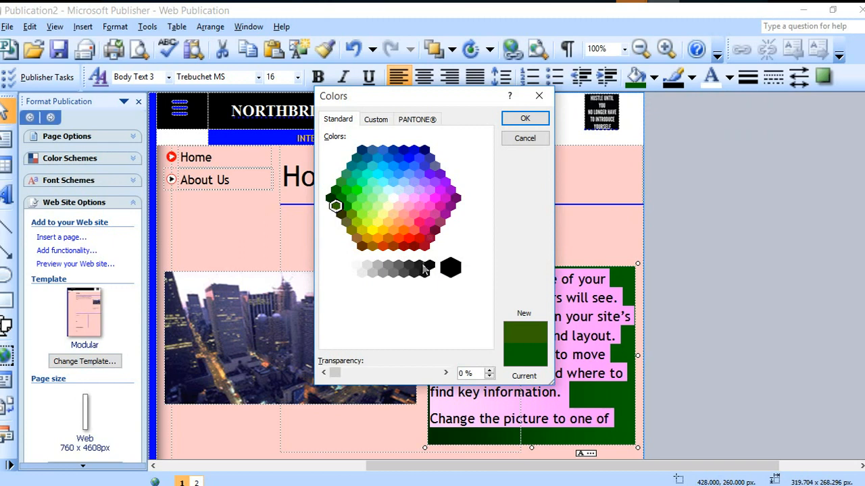
{"action": "left_click", "coordinate": [527, 119]}
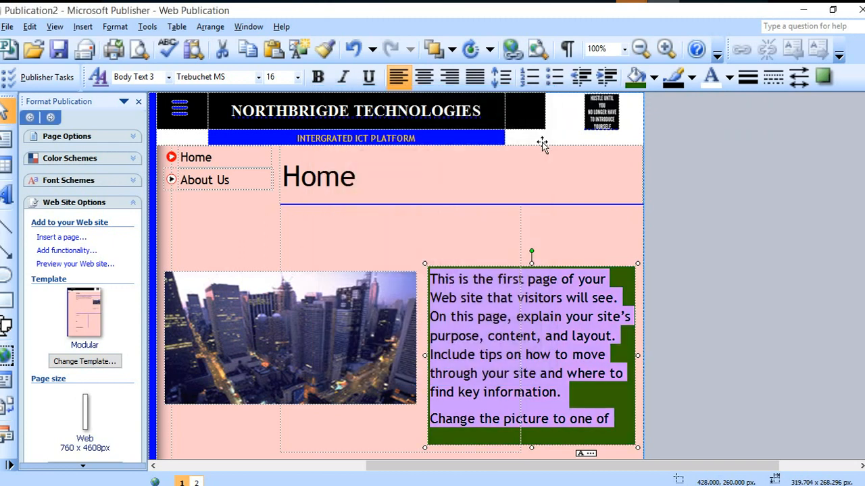
{"action": "left_click", "coordinate": [596, 397]}
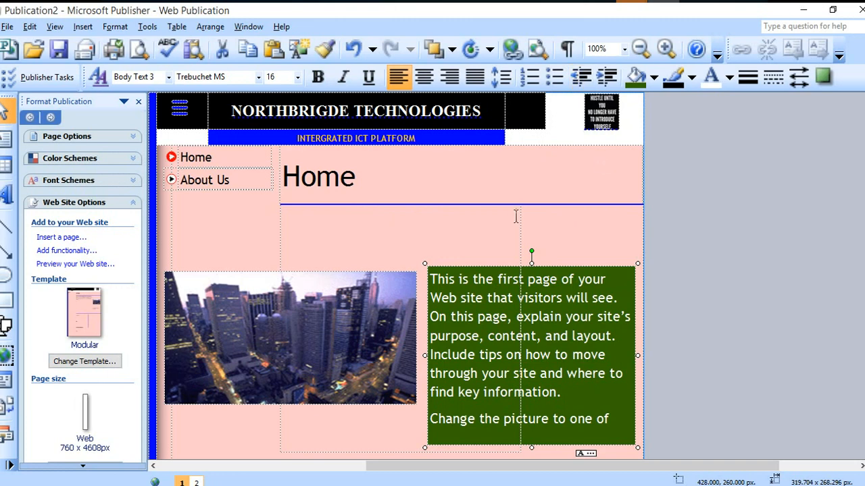
{"action": "left_click", "coordinate": [379, 177]}
{"action": "key", "text": "ctrl+a"}
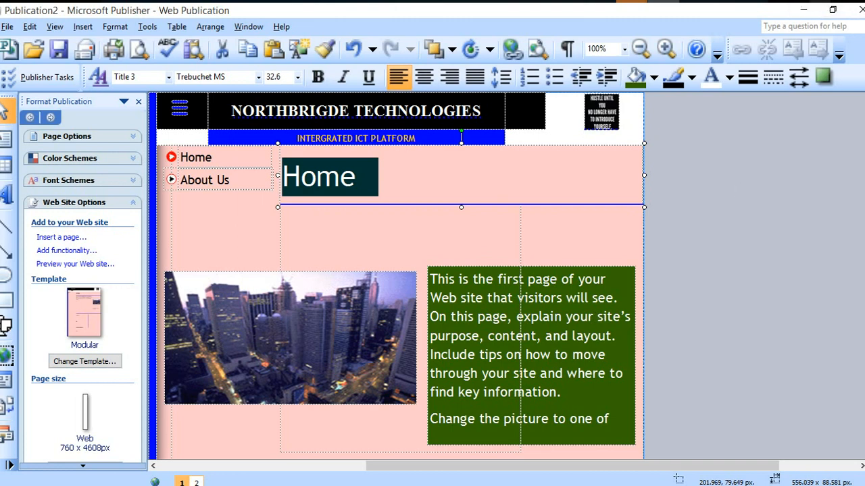
{"action": "left_click", "coordinate": [373, 241]}
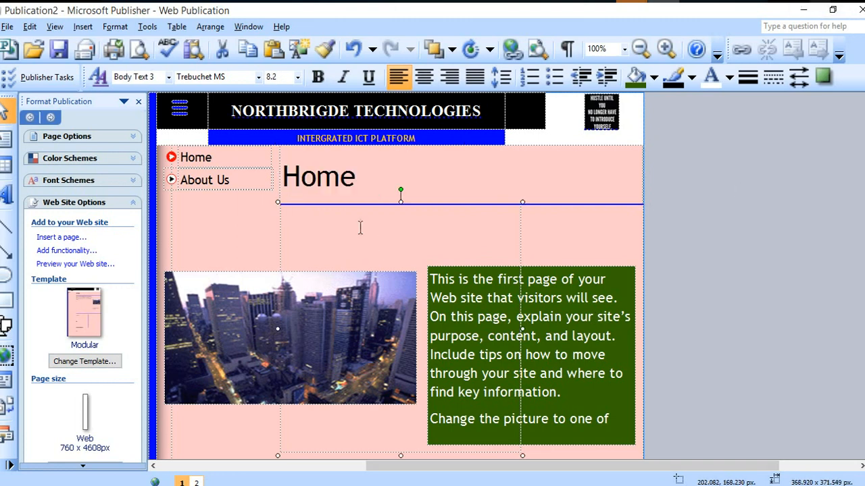
{"action": "scroll", "coordinate": [361, 227], "scroll_direction": "down", "scroll_amount": 3}
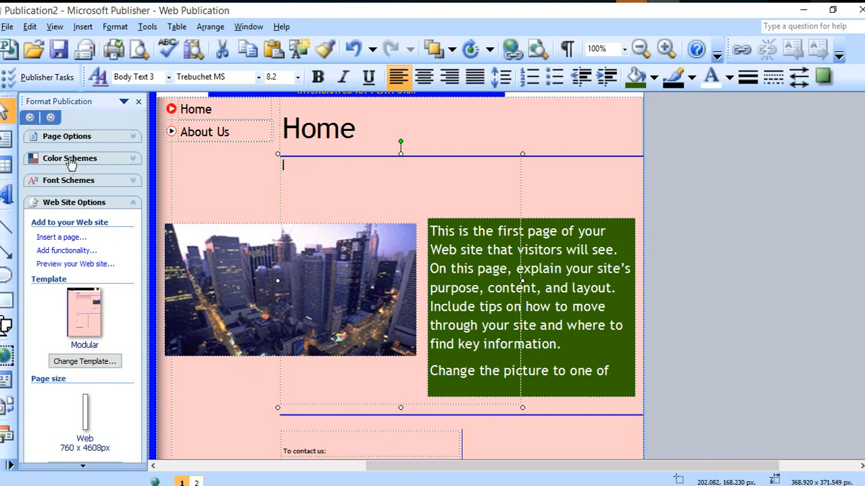
- Insert one blank page after the current Home page, with a hyperlink added to the navigation bars
{"action": "left_click", "coordinate": [76, 241]}
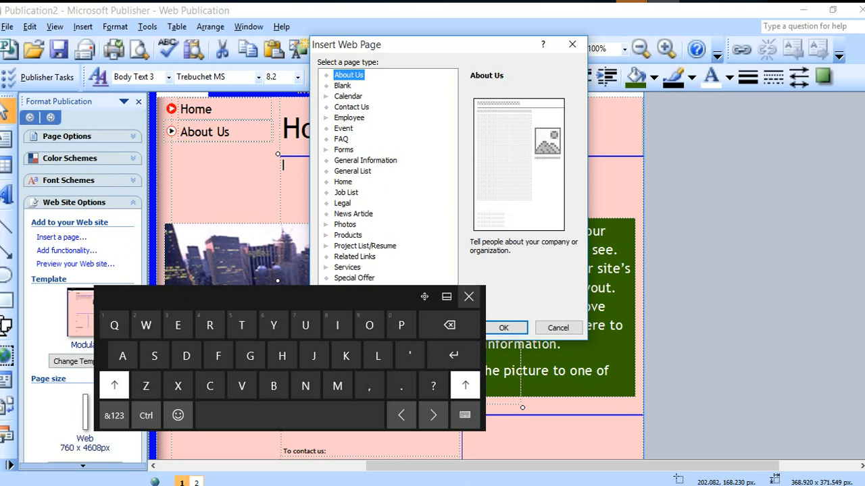
{"action": "left_click", "coordinate": [469, 297]}
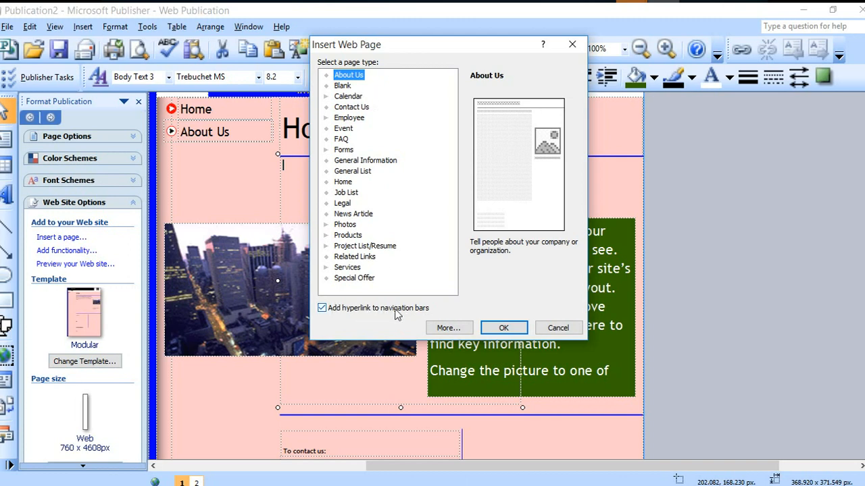
{"action": "left_click", "coordinate": [446, 327]}
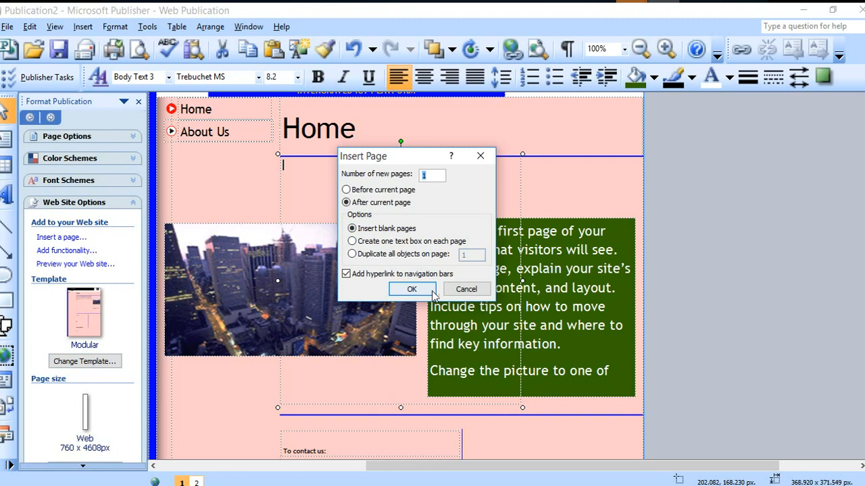
{"action": "left_click", "coordinate": [411, 289]}
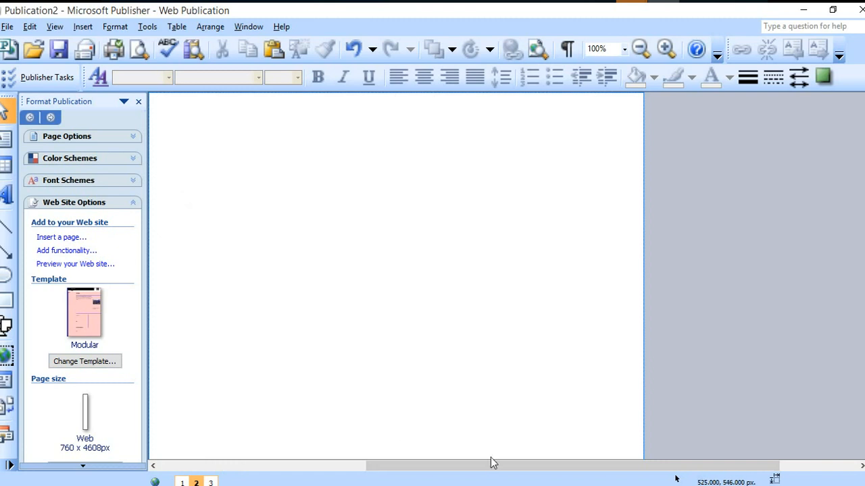
- Draw a straight line sloping down to the right, spanning about 448 x 100 px, near the top of the blank page
{"action": "left_click_drag", "start_coordinate": [485, 471], "coordinate": [446, 452]}
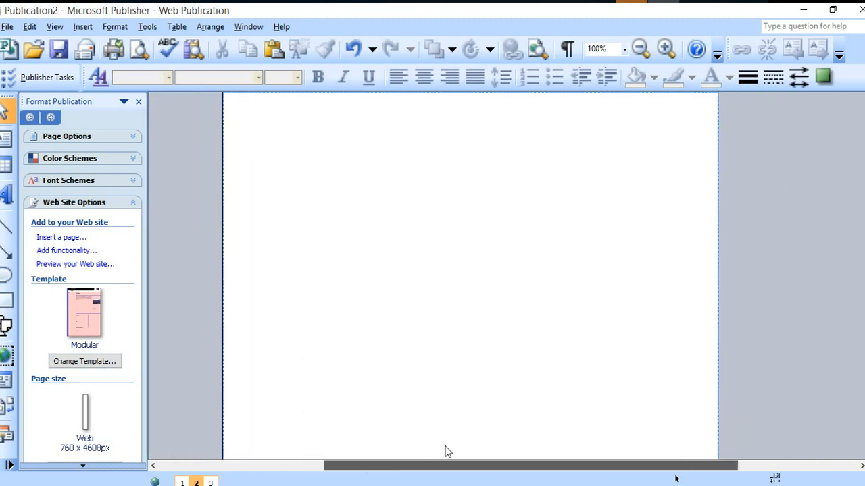
{"action": "scroll", "coordinate": [344, 259], "scroll_direction": "up", "scroll_amount": 3}
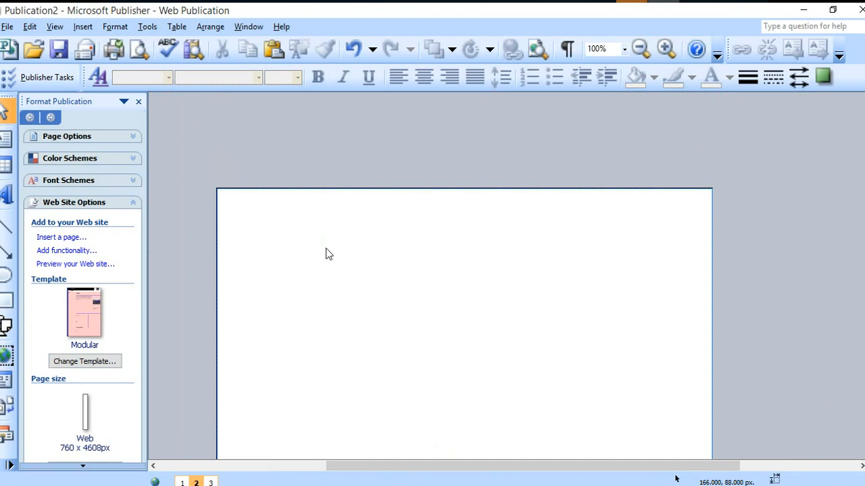
{"action": "left_click", "coordinate": [7, 229]}
{"action": "left_click_drag", "start_coordinate": [285, 225], "coordinate": [576, 292]}
- Draw an oval about 100 px wide over the middle of the line and reduce its height to about 96 px
{"action": "left_click", "coordinate": [6, 275]}
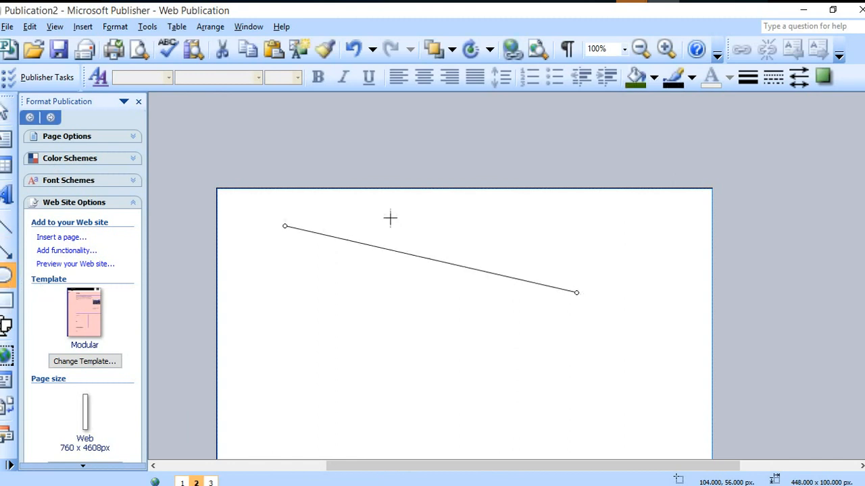
{"action": "left_click_drag", "start_coordinate": [389, 215], "coordinate": [455, 291]}
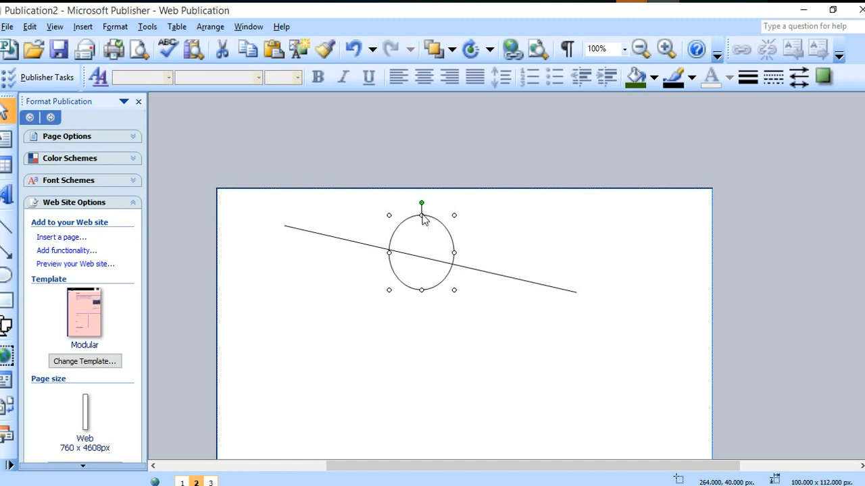
{"action": "left_click_drag", "start_coordinate": [422, 215], "coordinate": [422, 226]}
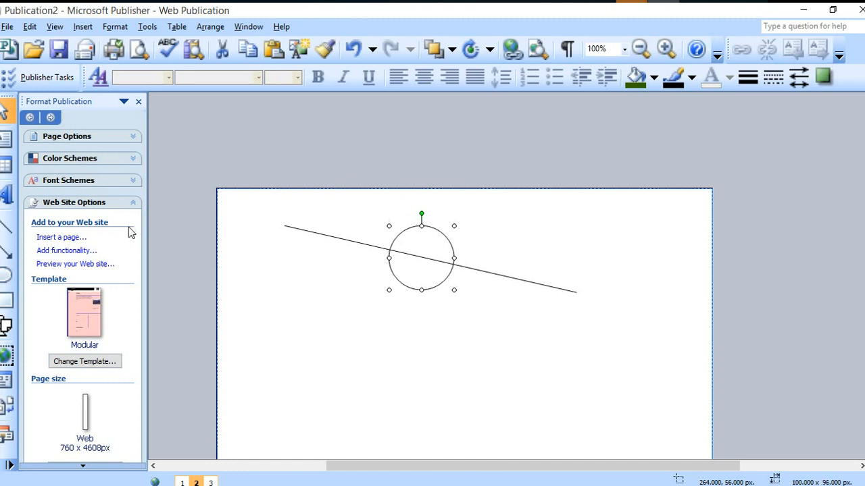
- Format the sloping line with a solid dash type and the single 3 pt line style
{"action": "right_click", "coordinate": [305, 232]}
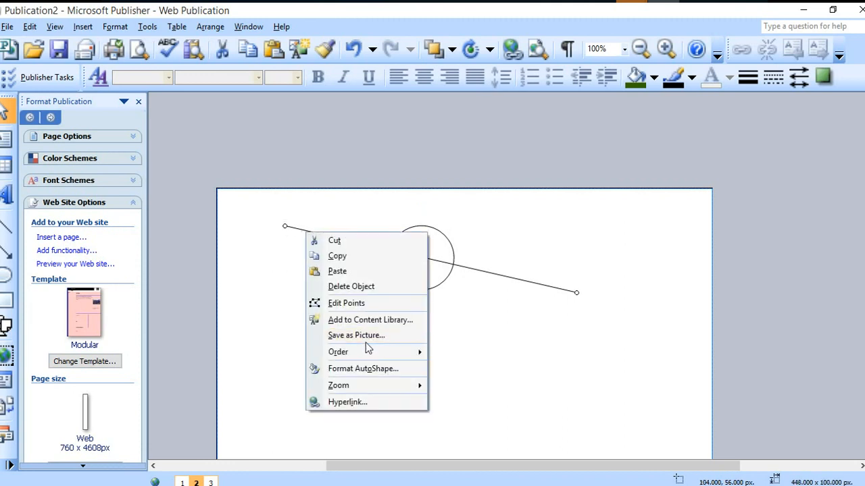
{"action": "left_click", "coordinate": [348, 370]}
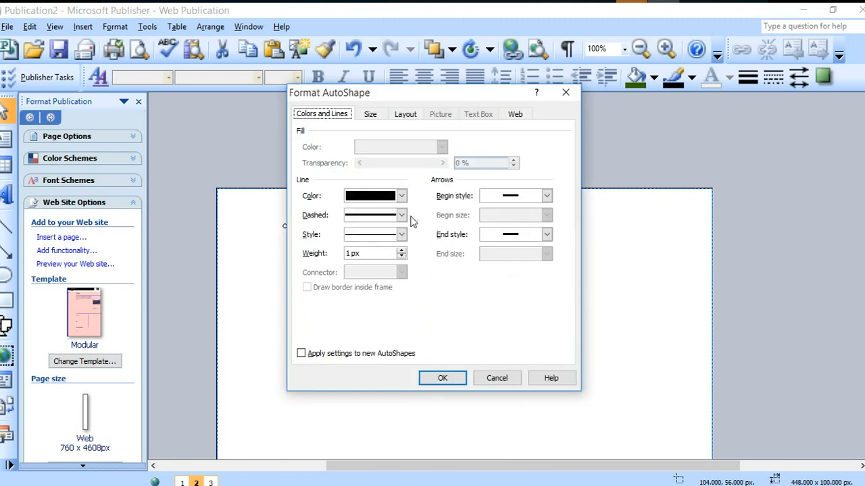
{"action": "left_click", "coordinate": [400, 214]}
{"action": "left_click", "coordinate": [401, 214]}
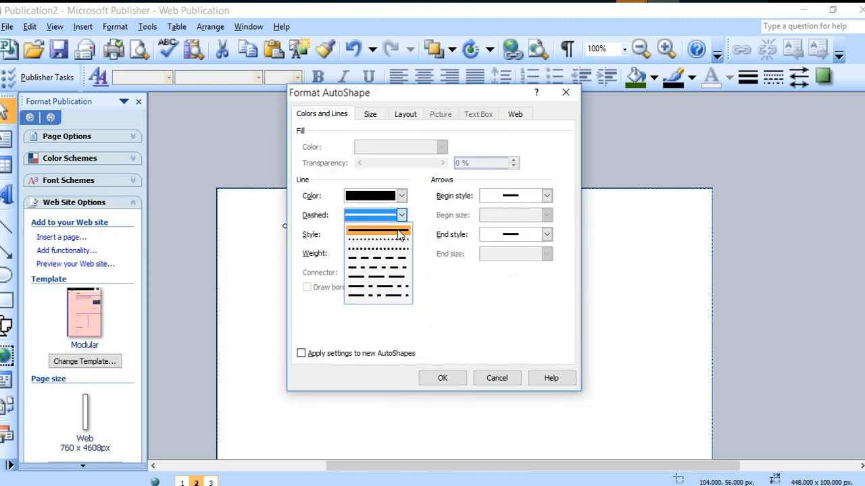
{"action": "left_click", "coordinate": [403, 231]}
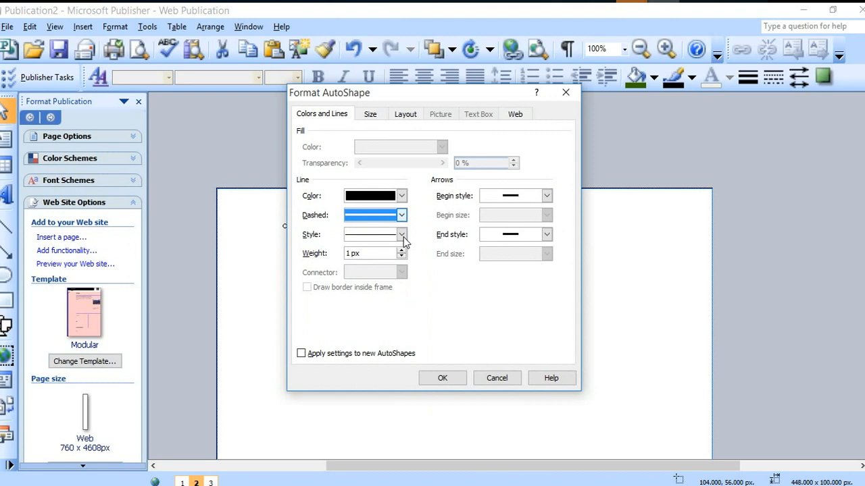
{"action": "left_click", "coordinate": [403, 236]}
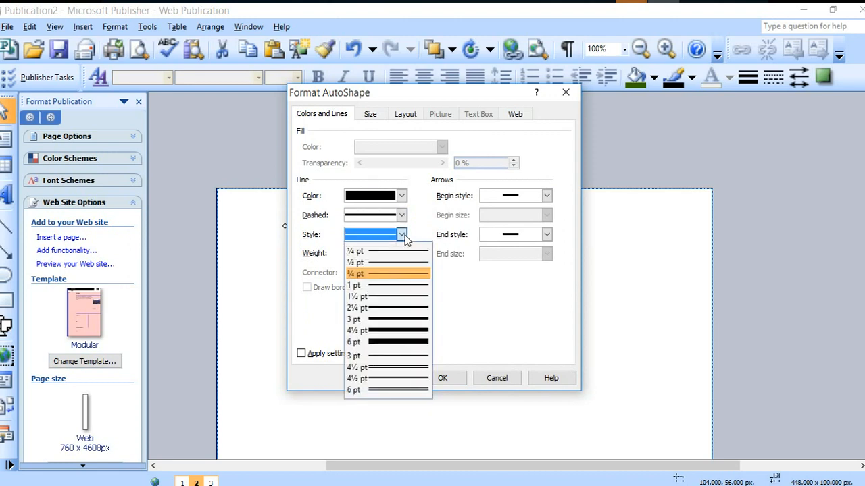
{"action": "left_click", "coordinate": [414, 319]}
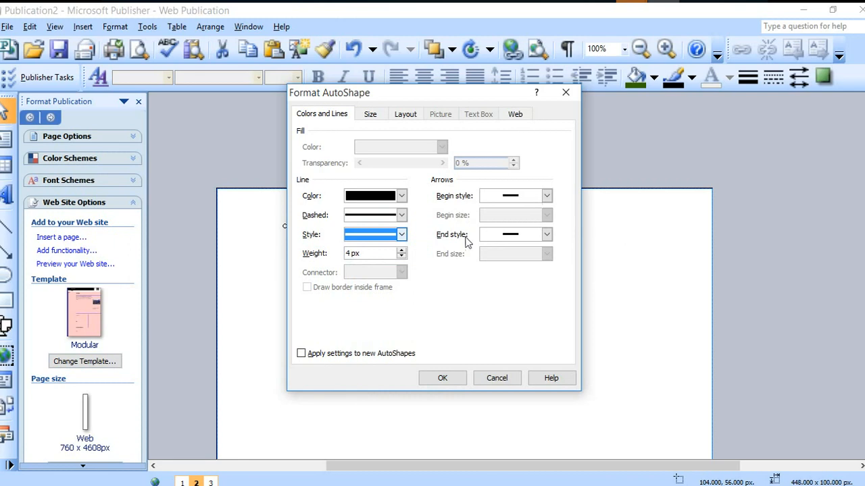
- Give the sloping line an open arrow as its begin style and a dark green line color, and apply the formatting
{"action": "left_click", "coordinate": [547, 196]}
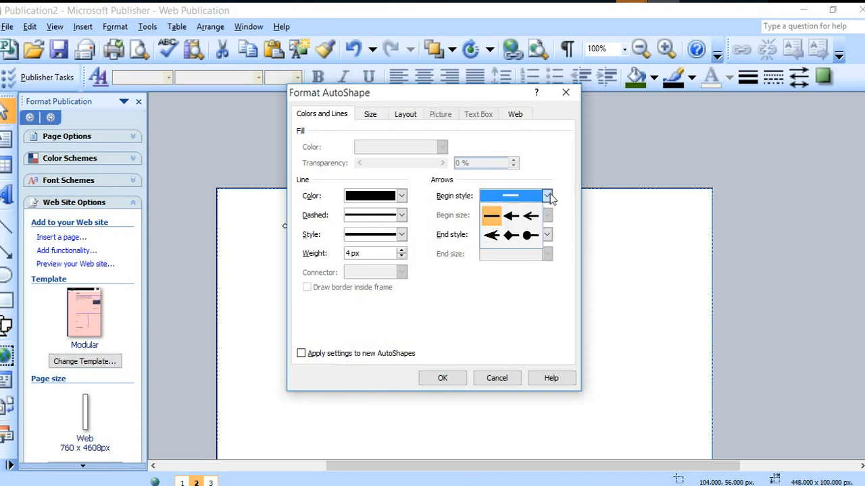
{"action": "left_click", "coordinate": [529, 218]}
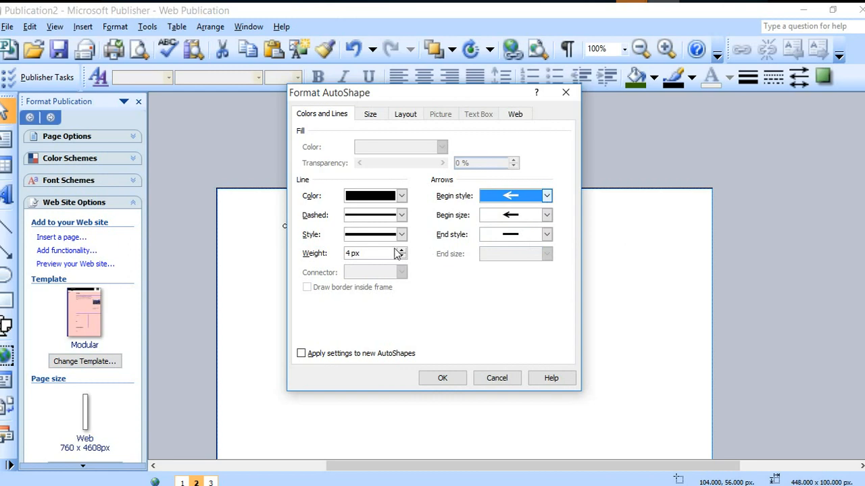
{"action": "left_click", "coordinate": [406, 196]}
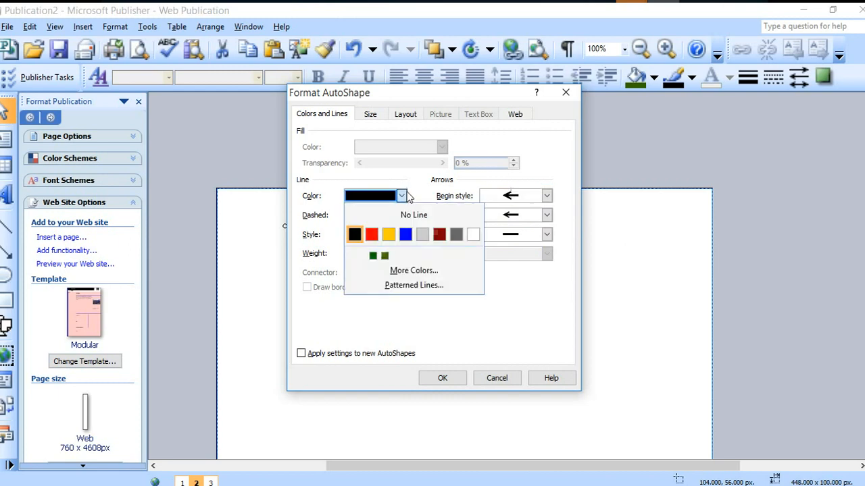
{"action": "left_click", "coordinate": [376, 257]}
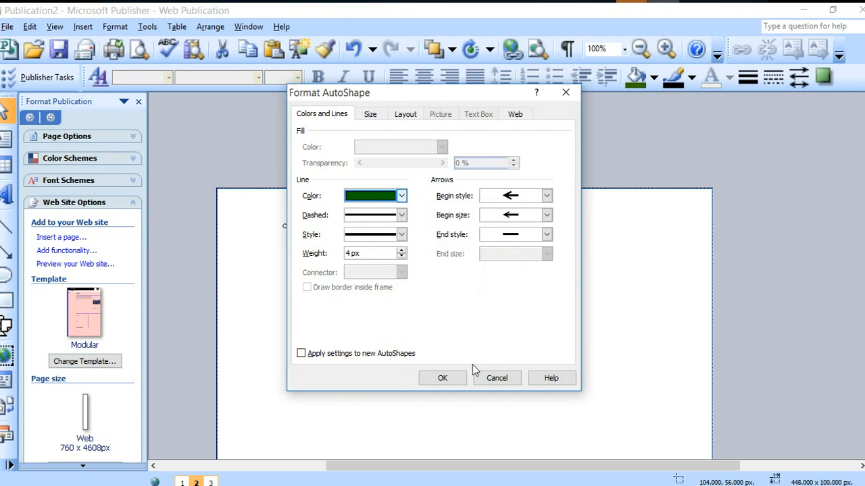
{"action": "left_click", "coordinate": [443, 378]}
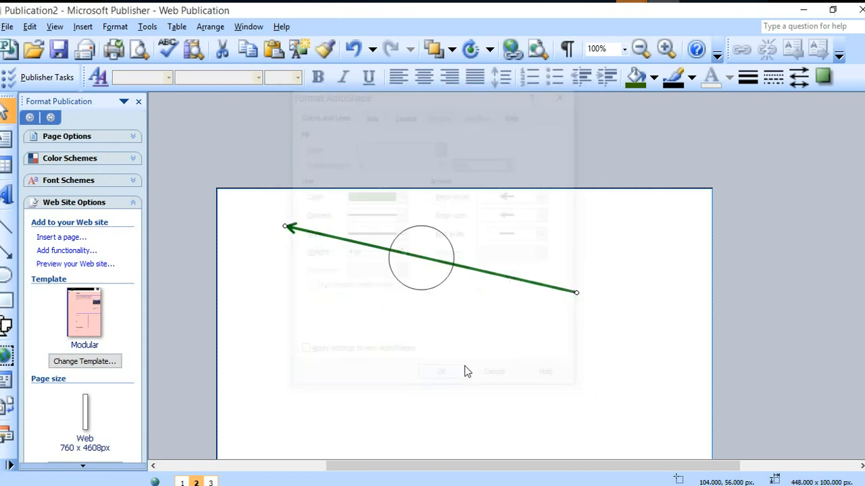
- Set the fill color of the circle to dark gray in its AutoShape formatting
{"action": "left_click", "coordinate": [425, 227]}
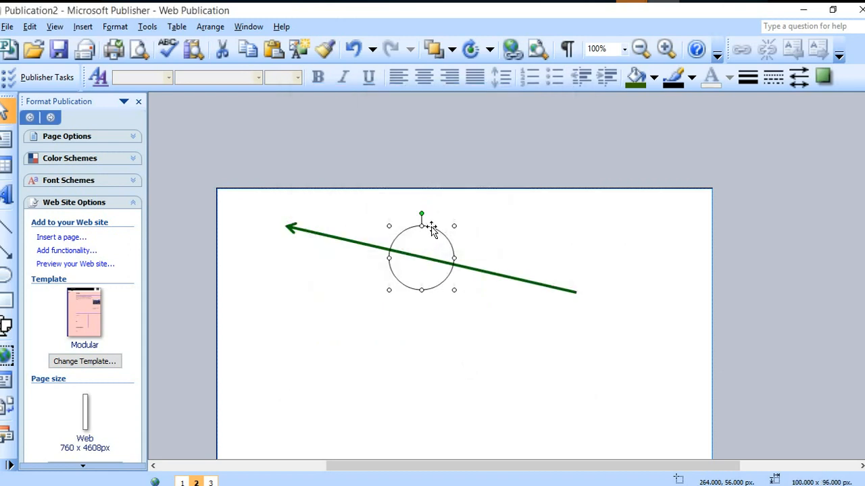
{"action": "right_click", "coordinate": [432, 230]}
{"action": "left_click", "coordinate": [494, 362]}
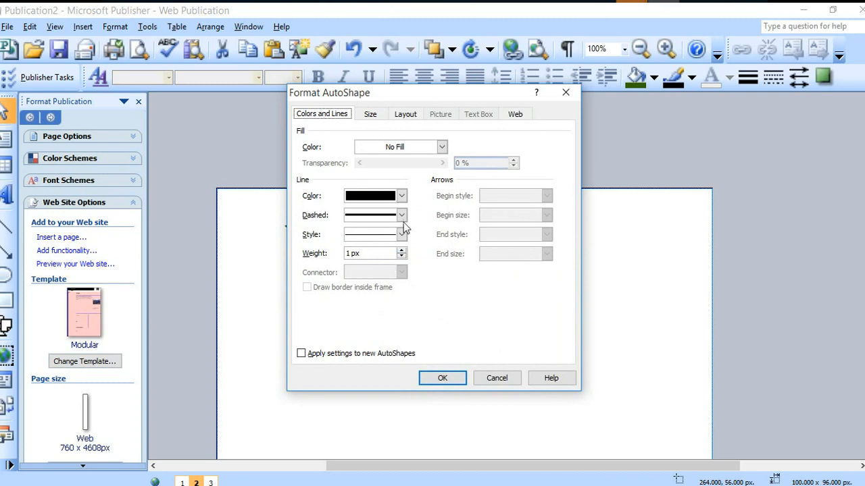
{"action": "left_click", "coordinate": [441, 148]}
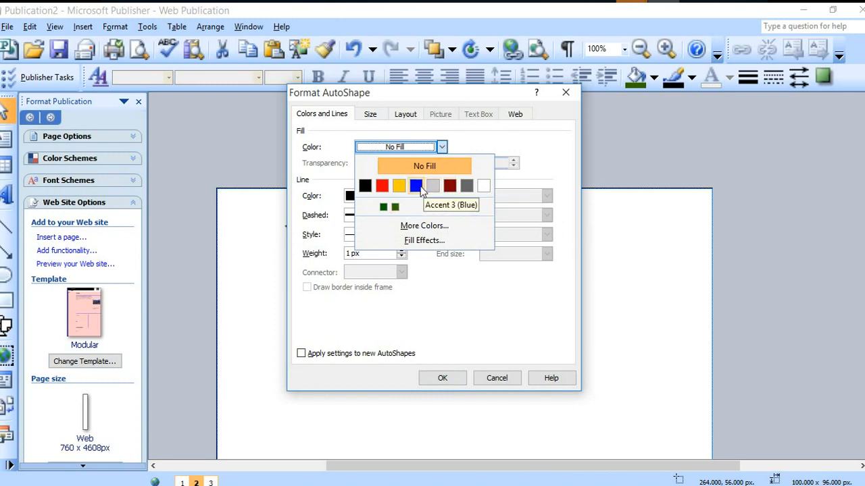
{"action": "left_click", "coordinate": [466, 185]}
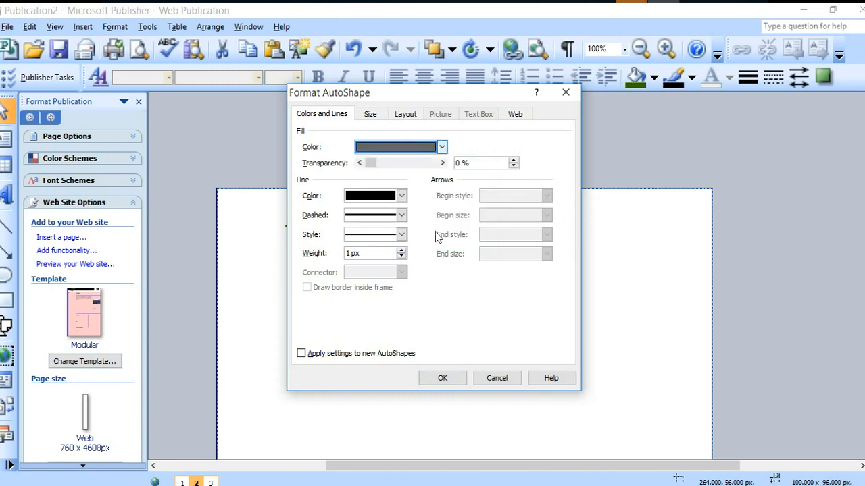
- Set the circle's line color to bright red from the standard colors
{"action": "left_click", "coordinate": [402, 196]}
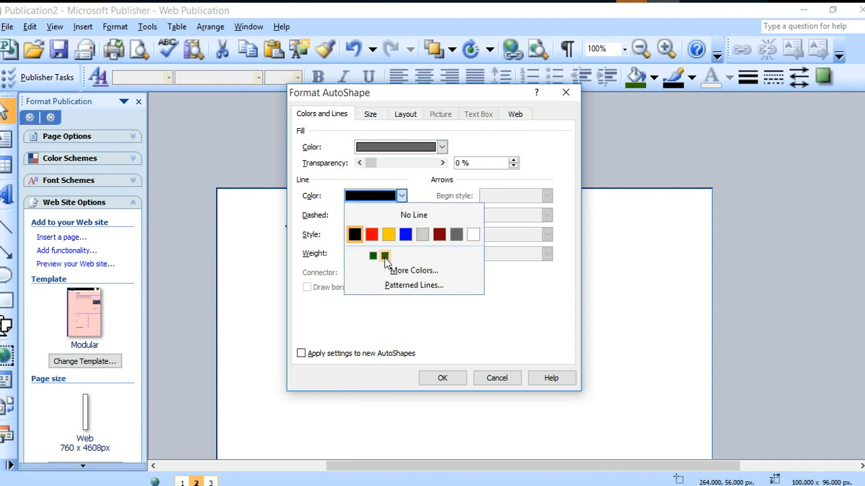
{"action": "left_click", "coordinate": [417, 271]}
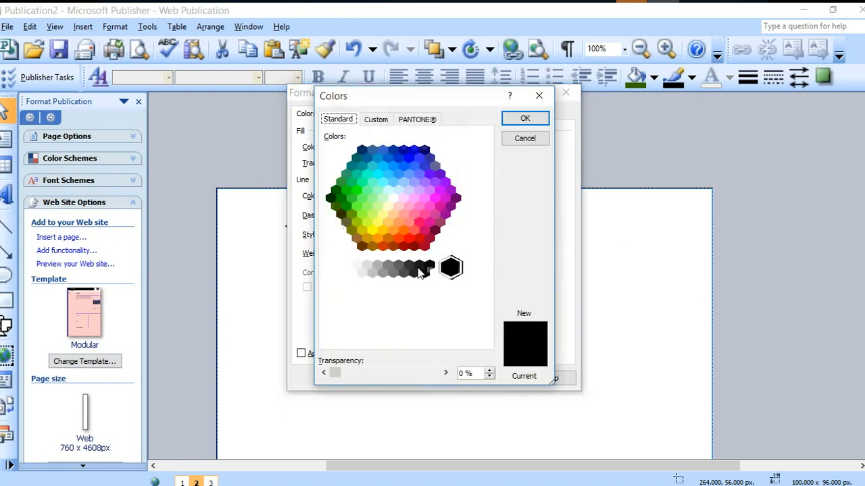
{"action": "left_click", "coordinate": [407, 232]}
{"action": "left_click", "coordinate": [408, 238]}
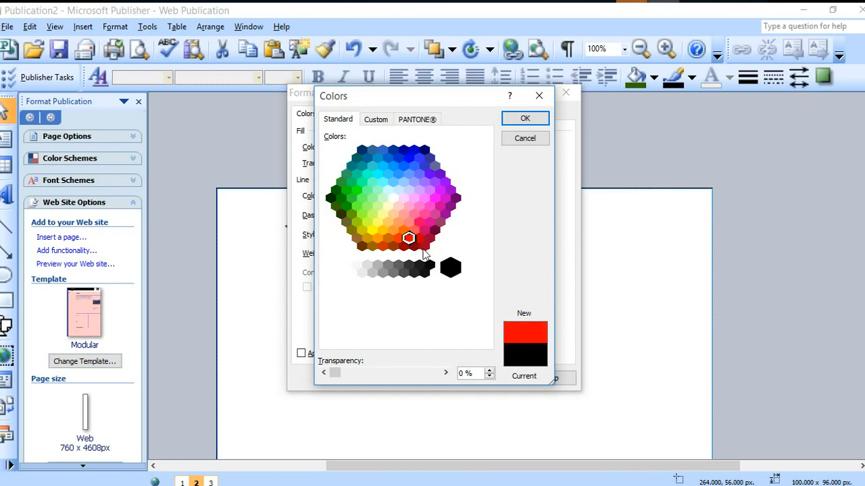
{"action": "left_click", "coordinate": [525, 118]}
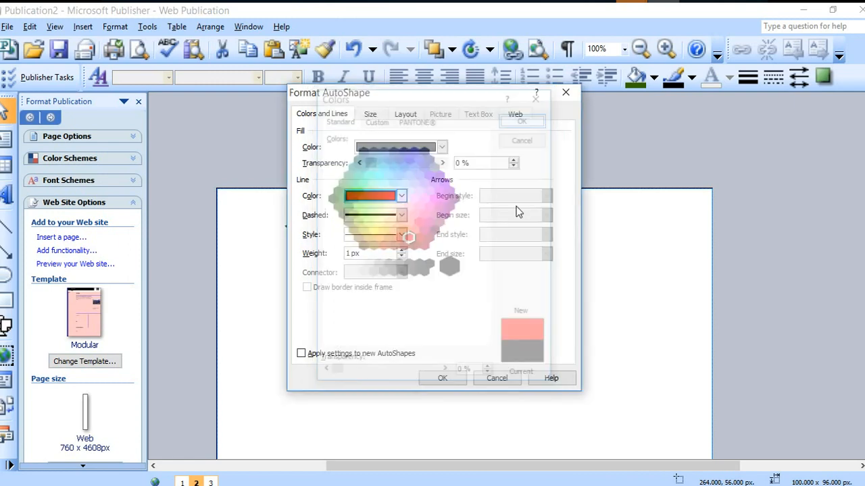
- Give the circle's outline a round-dot dash and the single 6 pt style, raise its weight slightly, and apply the formatting
{"action": "left_click", "coordinate": [401, 215]}
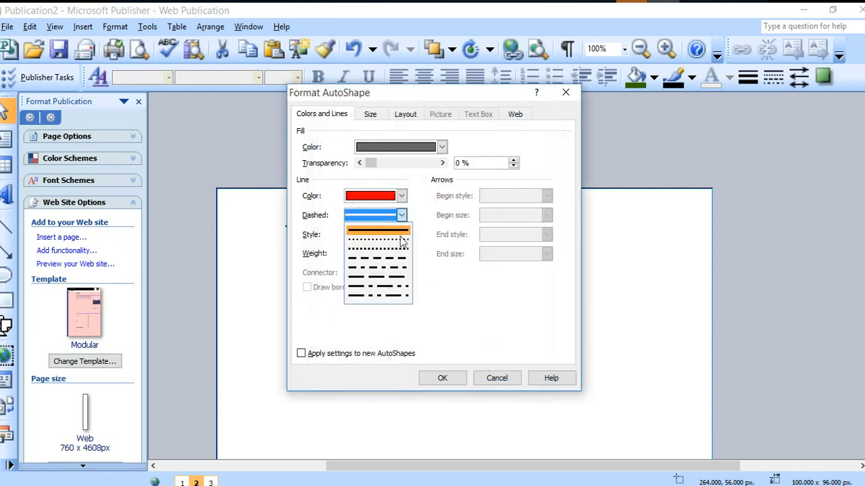
{"action": "left_click", "coordinate": [401, 240]}
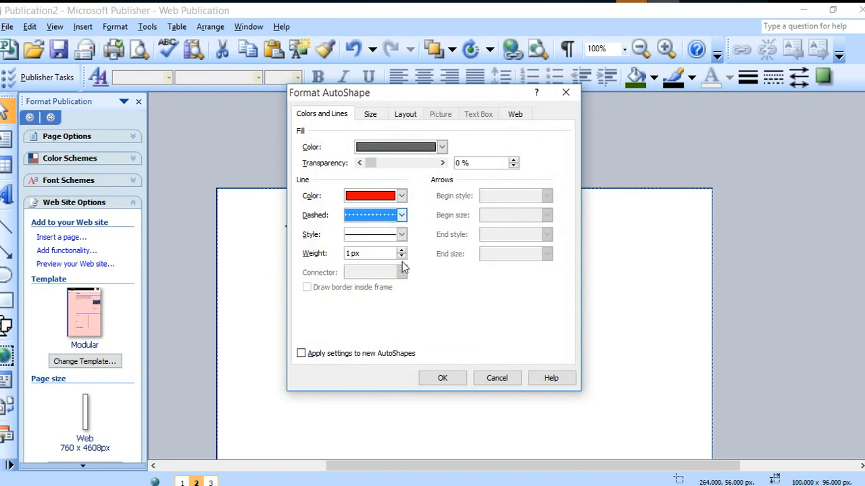
{"action": "left_click", "coordinate": [401, 235]}
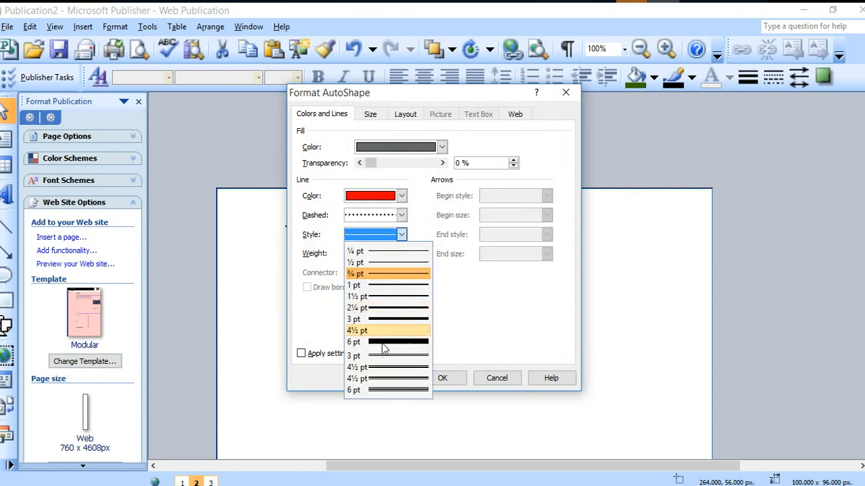
{"action": "left_click", "coordinate": [396, 341]}
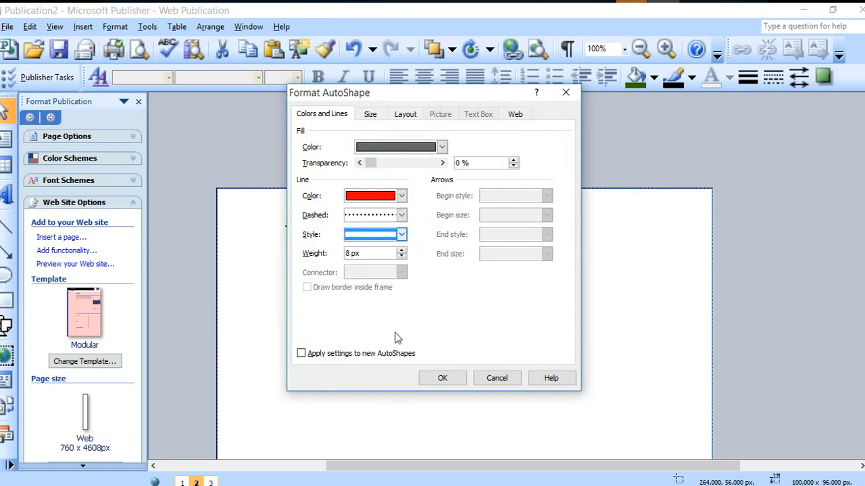
{"action": "left_click", "coordinate": [401, 250]}
{"action": "left_click", "coordinate": [401, 250]}
{"action": "left_click", "coordinate": [460, 377]}
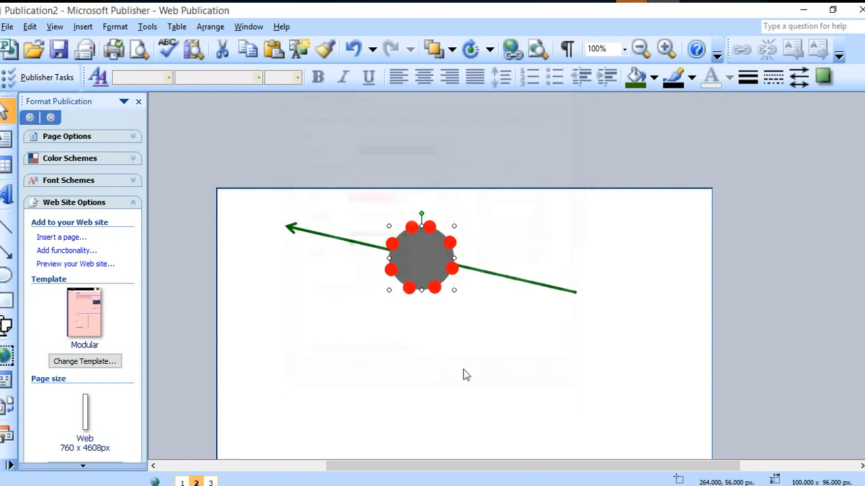
- Enlarge the circle to about 260 × 216 px and place it over the green line's tail at about 376, 40 px
{"action": "left_click_drag", "start_coordinate": [454, 259], "coordinate": [553, 270]}
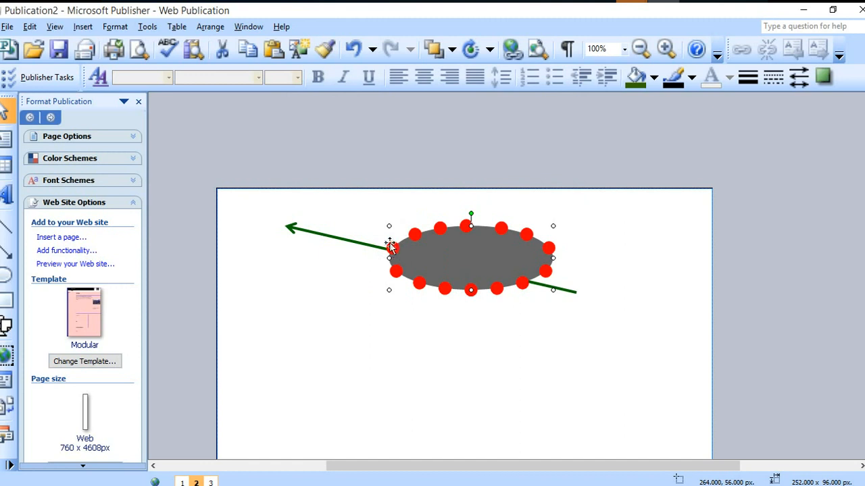
{"action": "left_click_drag", "start_coordinate": [475, 282], "coordinate": [549, 314]}
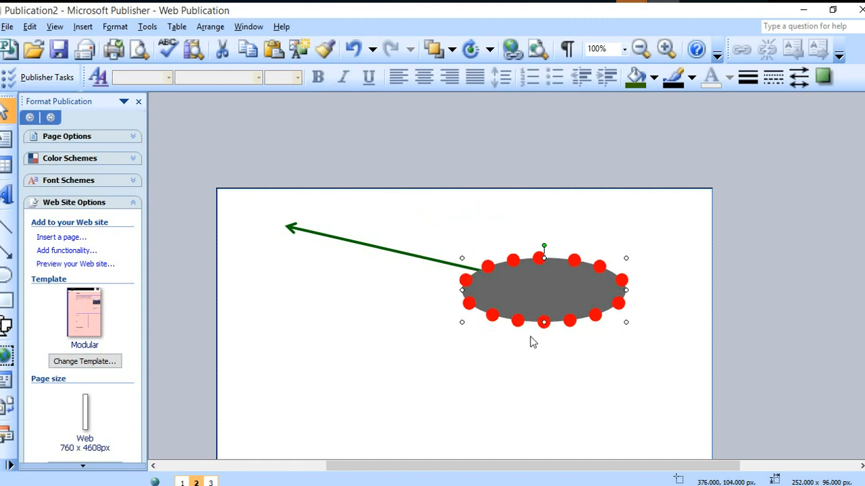
{"action": "left_click_drag", "start_coordinate": [544, 258], "coordinate": [537, 215]}
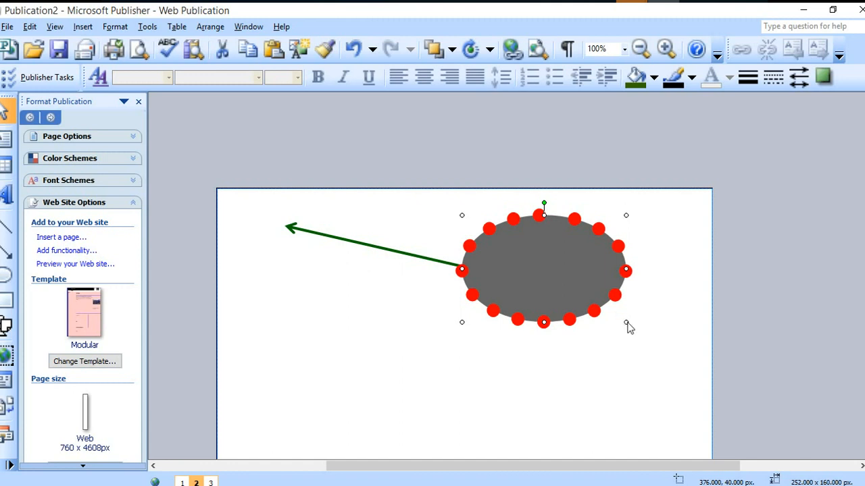
{"action": "left_click_drag", "start_coordinate": [626, 323], "coordinate": [631, 359]}
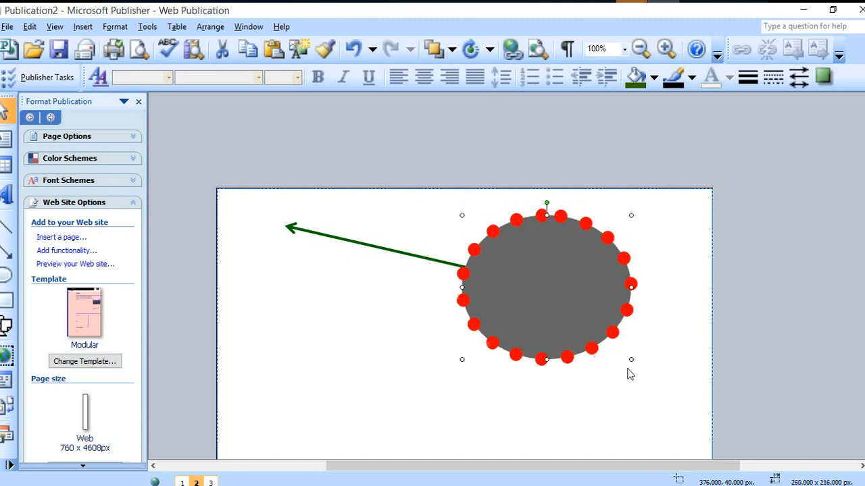
{"action": "left_click", "coordinate": [409, 344]}
- Review the shapes page and the About Us page, and return to the Home page
{"action": "scroll", "coordinate": [558, 362], "scroll_direction": "down", "scroll_amount": 2}
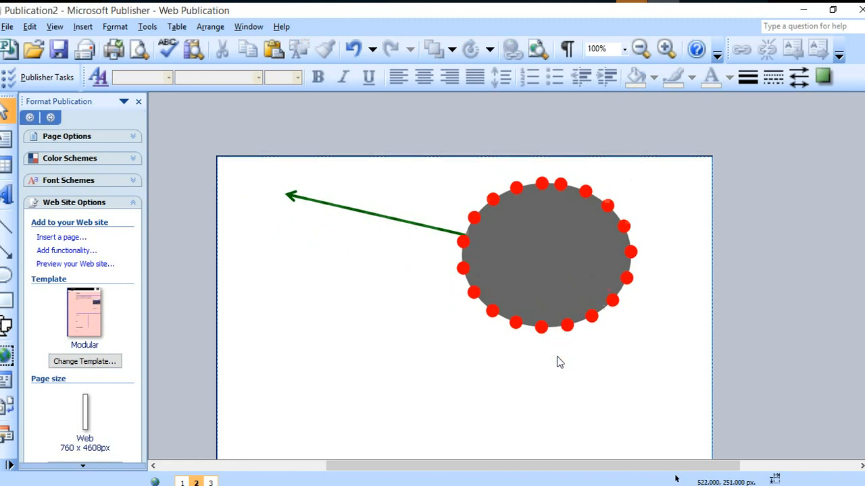
{"action": "scroll", "coordinate": [558, 362], "scroll_direction": "down", "scroll_amount": 1}
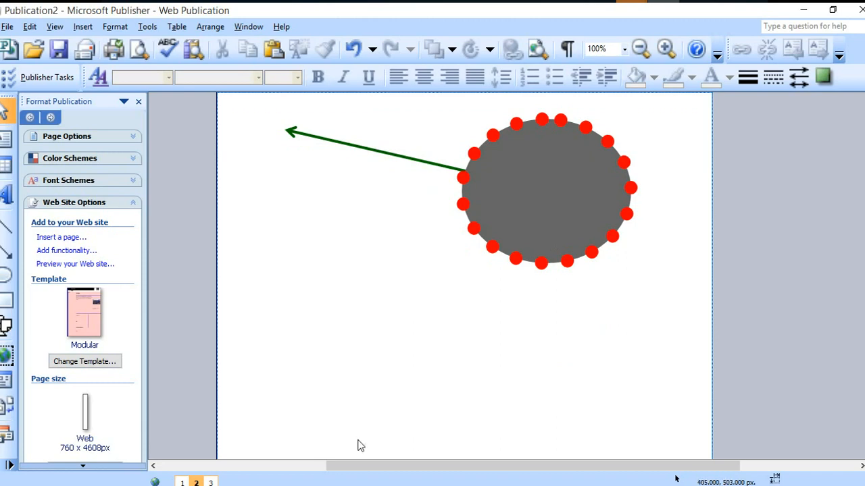
{"action": "left_click", "coordinate": [210, 483]}
{"action": "left_click", "coordinate": [196, 483]}
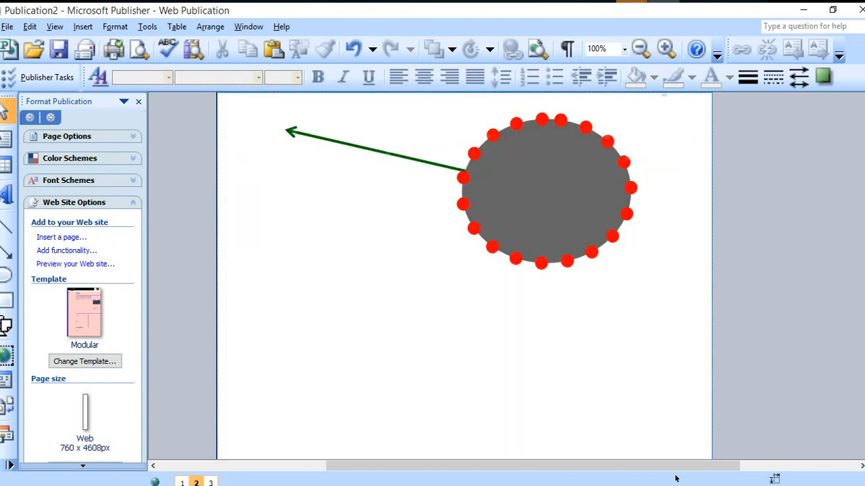
{"action": "left_click", "coordinate": [210, 483]}
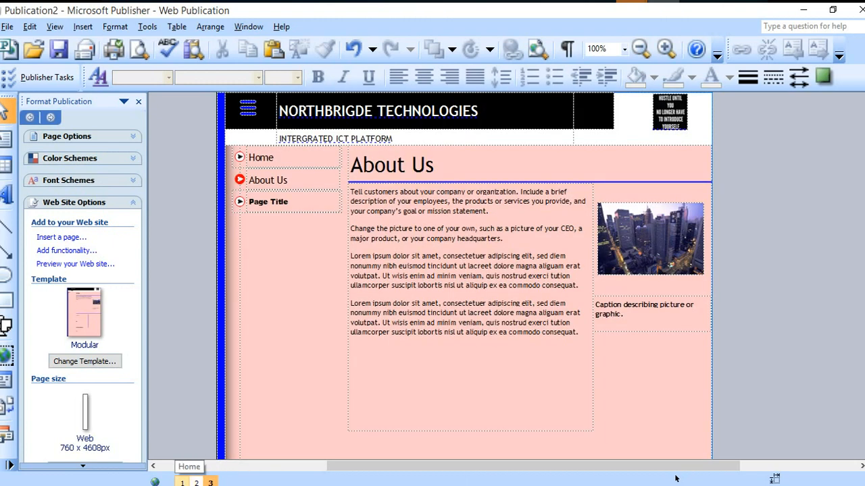
{"action": "left_click", "coordinate": [182, 483]}
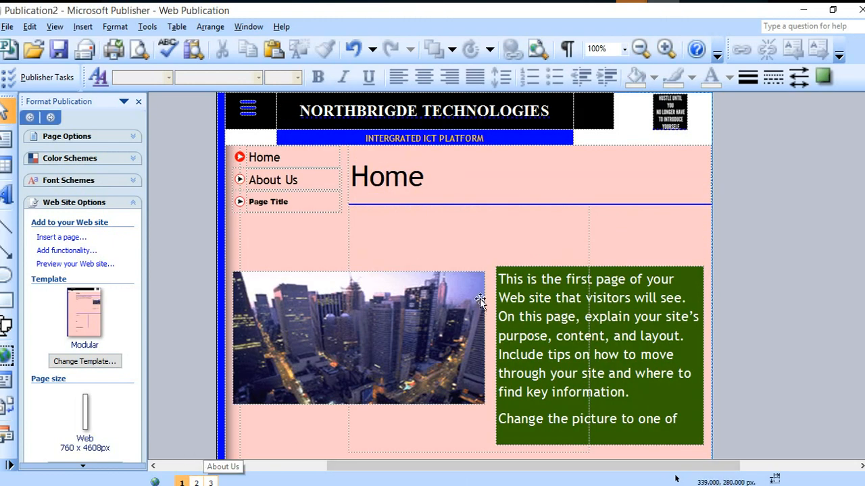
- Replace the "Page Title" entry in the Home page's navigation bar with "MASTER ART PAGE"
{"action": "left_click", "coordinate": [292, 202]}
{"action": "left_click_drag", "start_coordinate": [291, 202], "coordinate": [248, 203]}
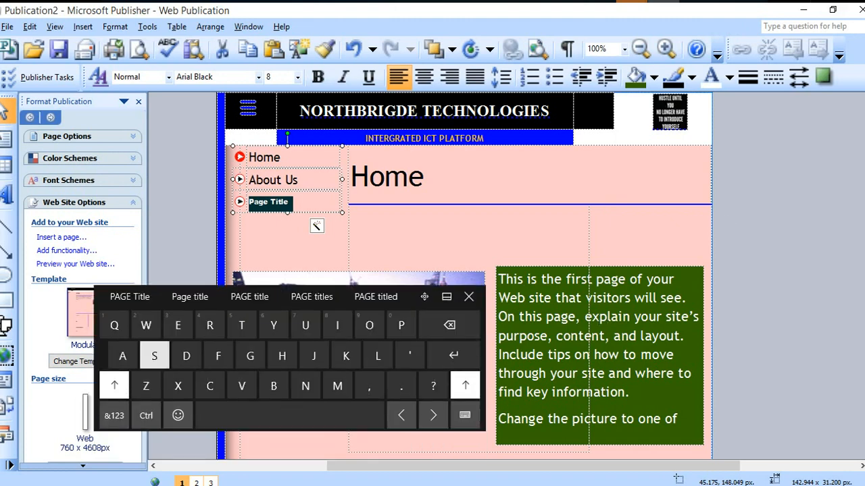
{"action": "left_click", "coordinate": [338, 386]}
{"action": "left_click", "coordinate": [123, 356]}
{"action": "left_click", "coordinate": [154, 356]}
{"action": "left_click", "coordinate": [242, 326]}
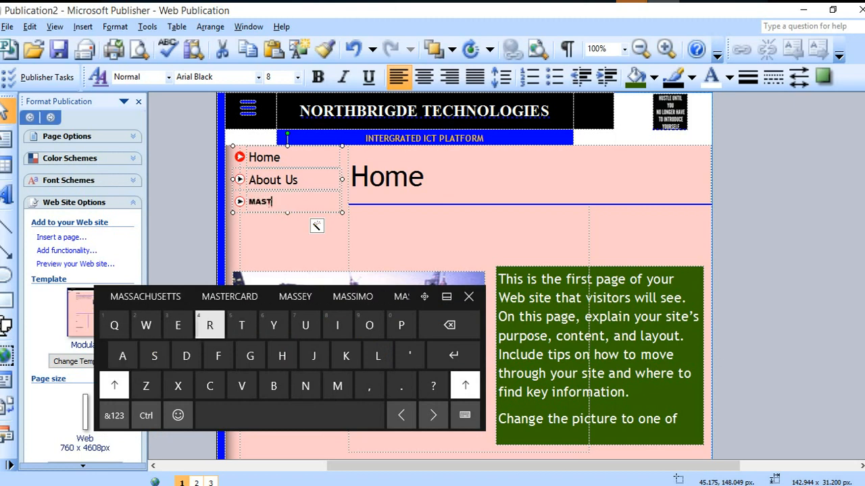
{"action": "left_click", "coordinate": [178, 325]}
{"action": "left_click", "coordinate": [209, 325]}
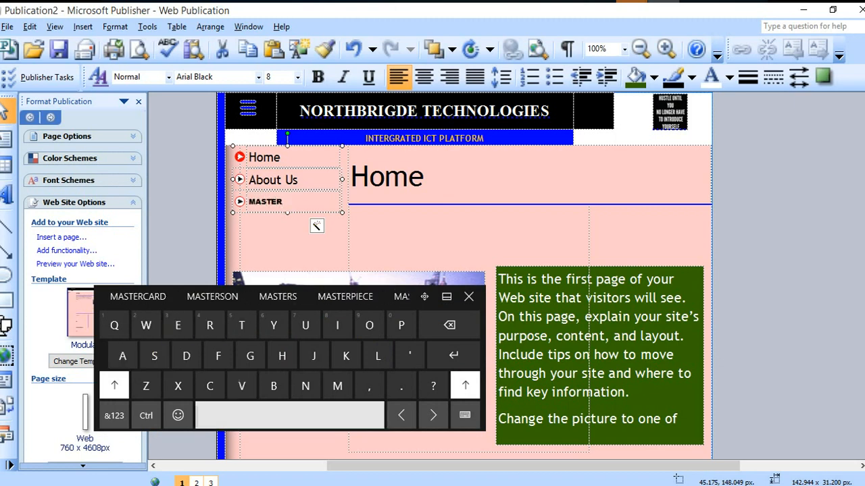
{"action": "left_click", "coordinate": [289, 414]}
{"action": "left_click", "coordinate": [210, 326]}
{"action": "left_click", "coordinate": [241, 326]}
{"action": "left_click", "coordinate": [289, 415]}
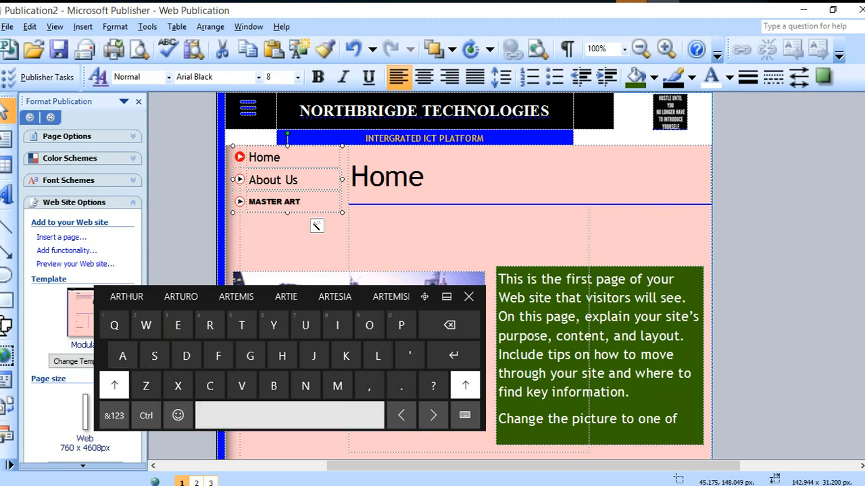
{"action": "left_click", "coordinate": [401, 326]}
{"action": "left_click", "coordinate": [122, 356]}
{"action": "left_click", "coordinate": [250, 356]}
{"action": "left_click", "coordinate": [178, 325]}
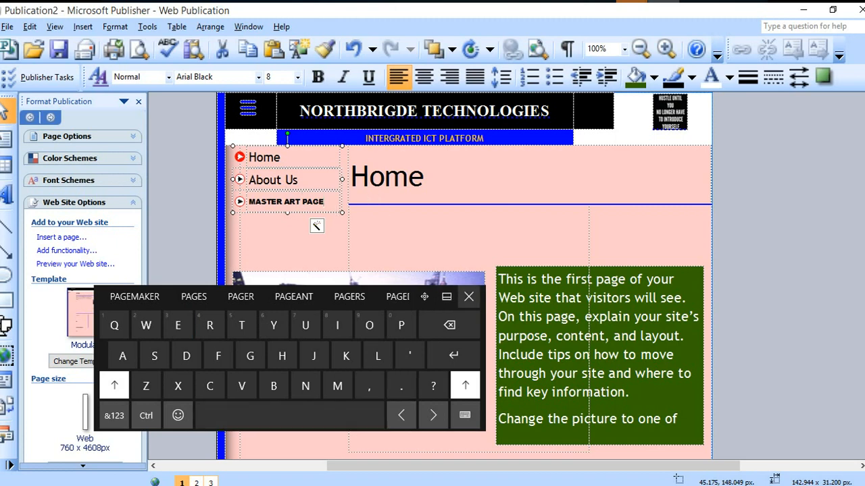
{"action": "left_click", "coordinate": [469, 296]}
{"action": "left_click", "coordinate": [399, 261]}
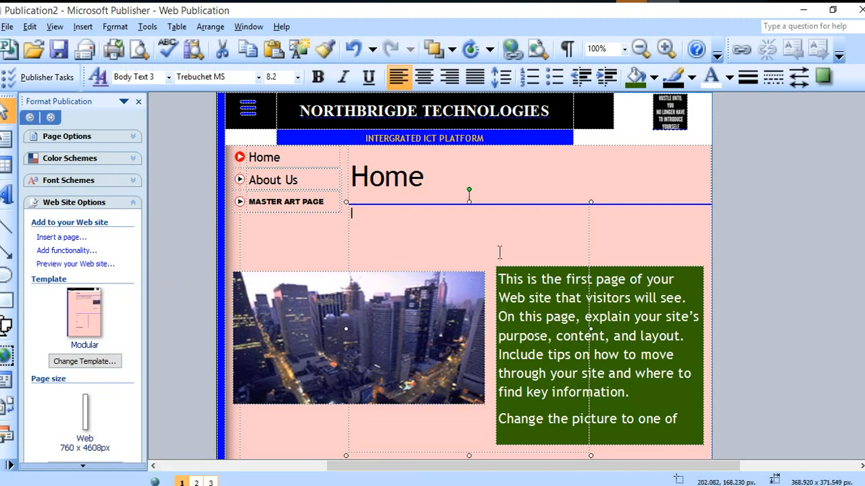